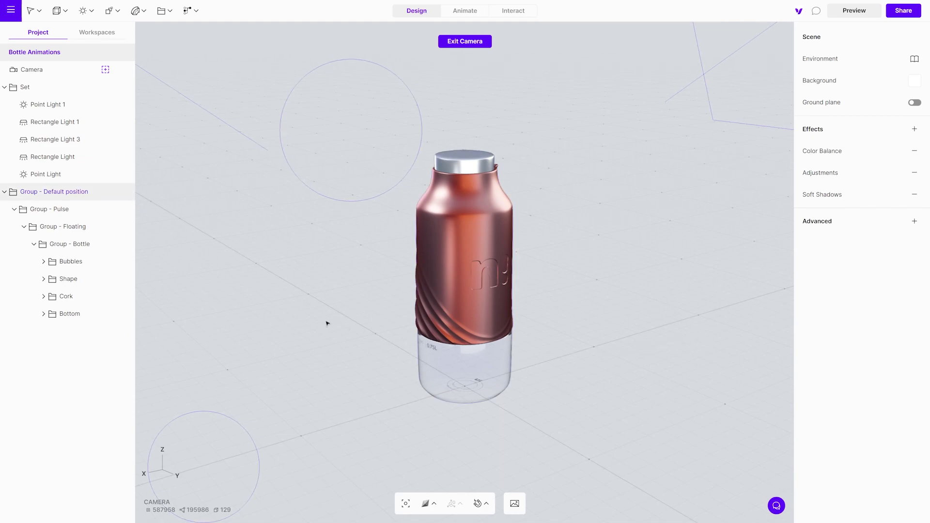
Collapse the Set lights folder and preview the bottle scene before editing.
{"action": "left_click", "coordinate": [5, 87]}
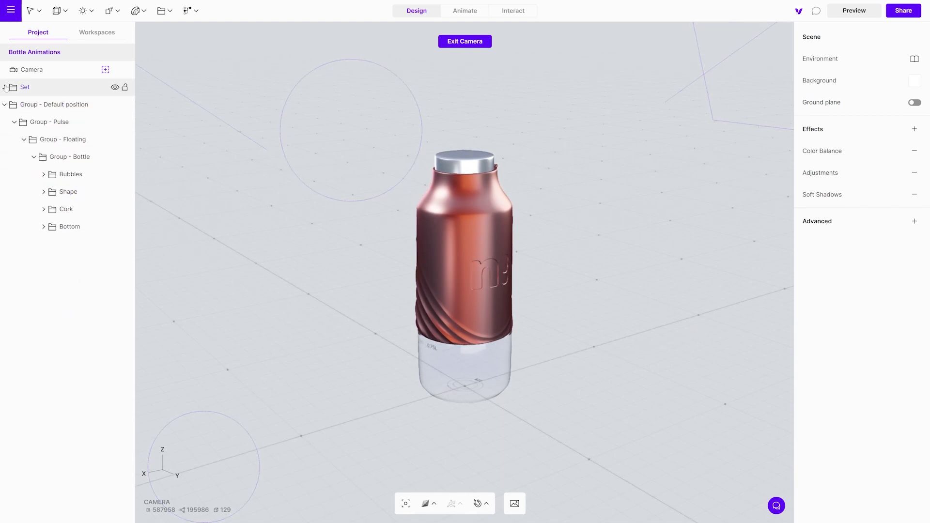
{"action": "left_click", "coordinate": [5, 87]}
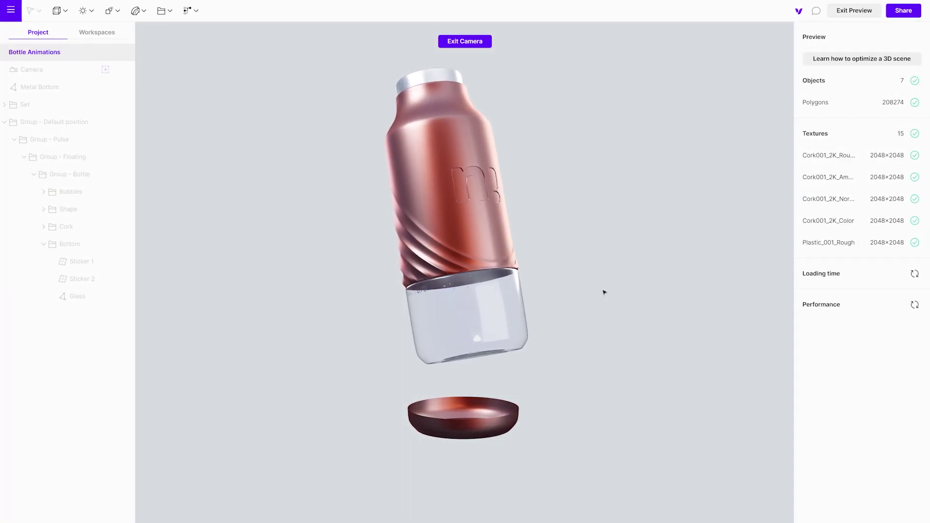
{"action": "left_click", "coordinate": [854, 10]}
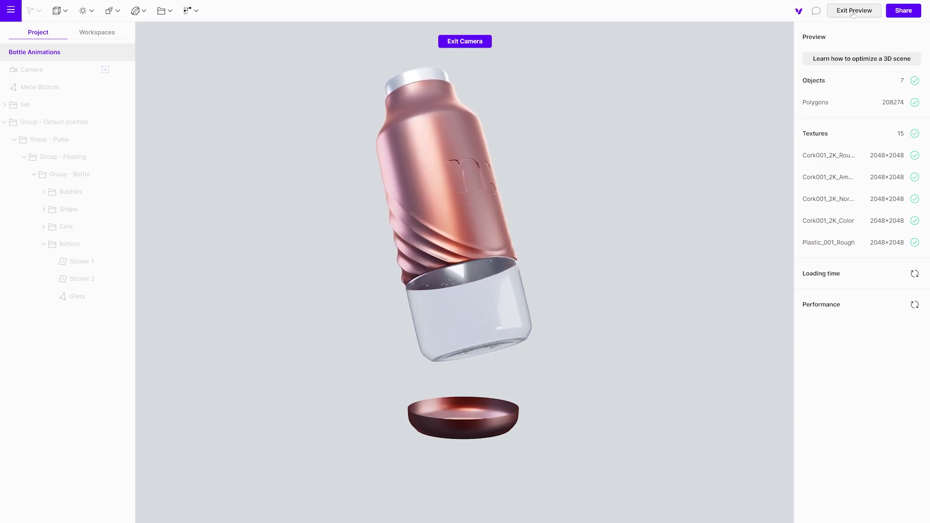
Move Metal Bottom into the Bottom group, raise it onto the glass base, and preview.
{"action": "left_click", "coordinate": [77, 87]}
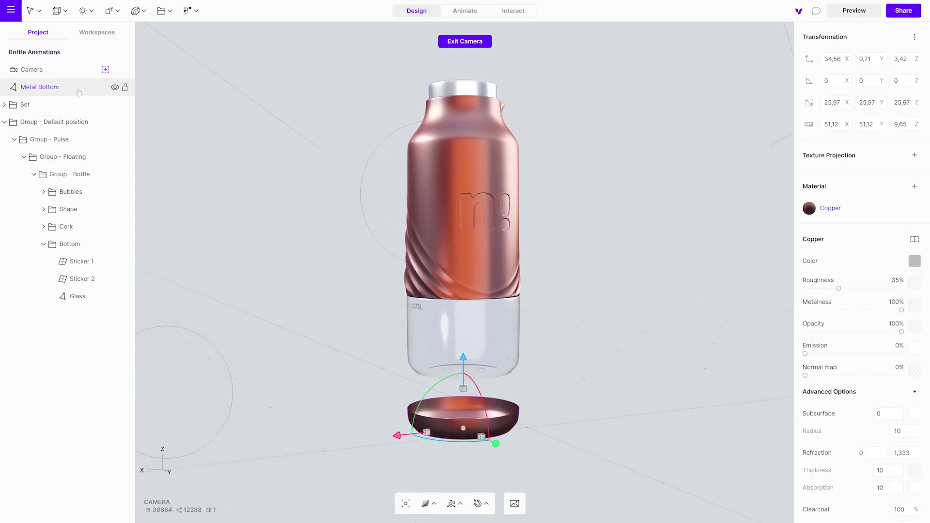
{"action": "left_click_drag", "start_coordinate": [78, 88], "coordinate": [76, 248]}
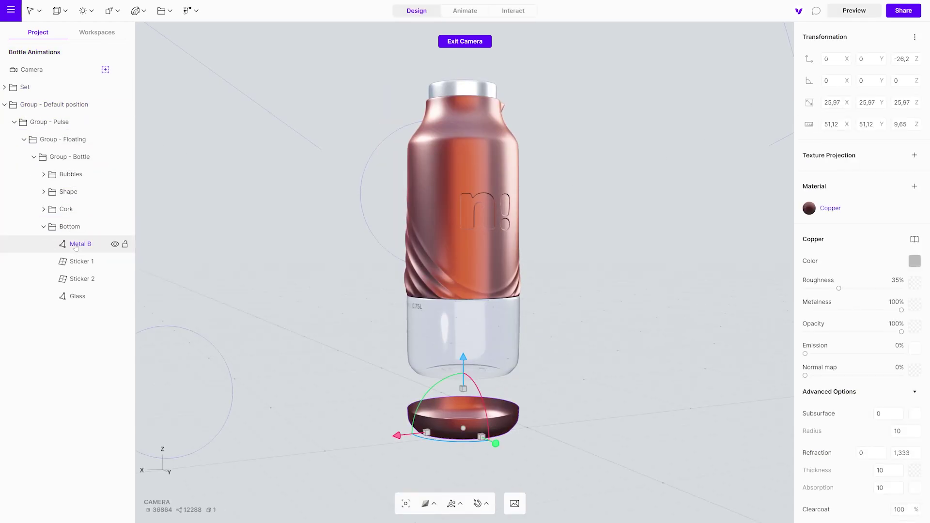
{"action": "left_click_drag", "start_coordinate": [463, 360], "coordinate": [473, 310]}
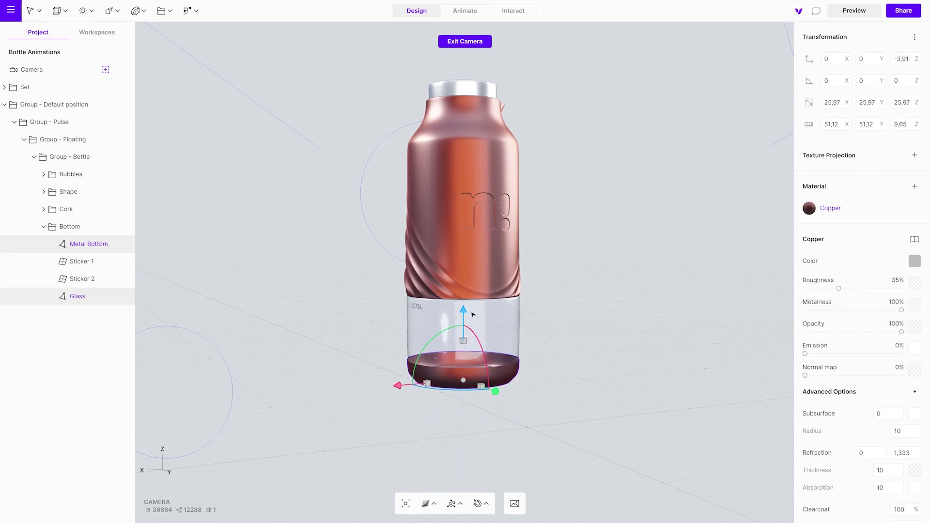
{"action": "left_click", "coordinate": [726, 182]}
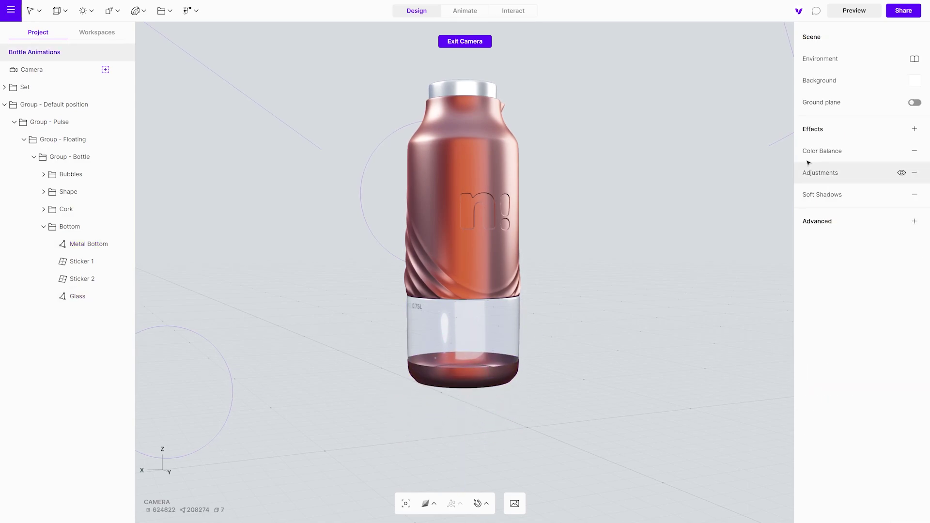
{"action": "left_click", "coordinate": [866, 14]}
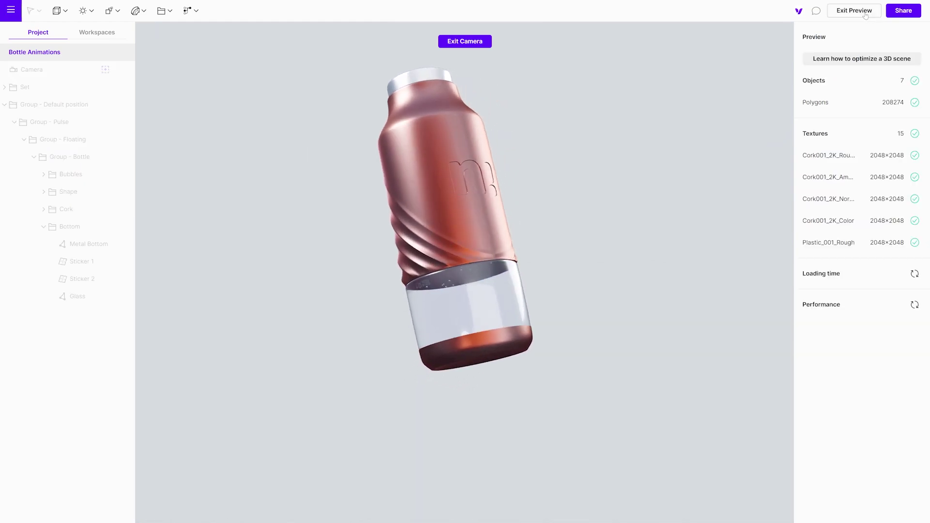
Tilt the Default position group slightly, shift it along X, and preview the result.
{"action": "left_click", "coordinate": [854, 10]}
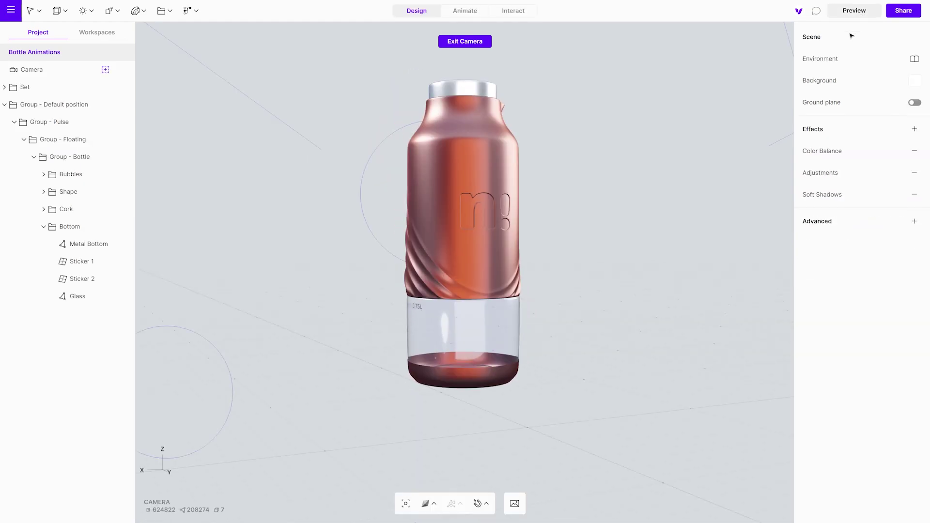
{"action": "left_click", "coordinate": [68, 104]}
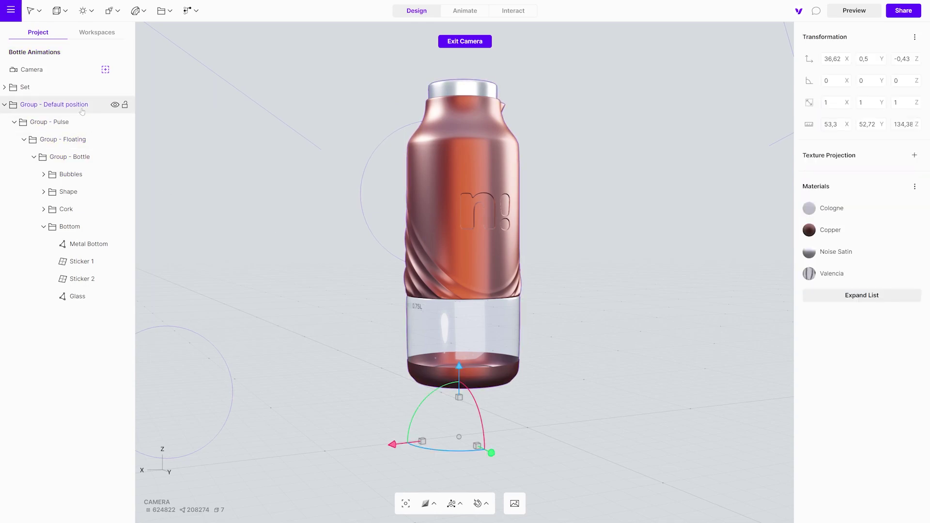
{"action": "left_click_drag", "start_coordinate": [421, 407], "coordinate": [429, 400]}
{"action": "left_click_drag", "start_coordinate": [392, 445], "coordinate": [360, 447]}
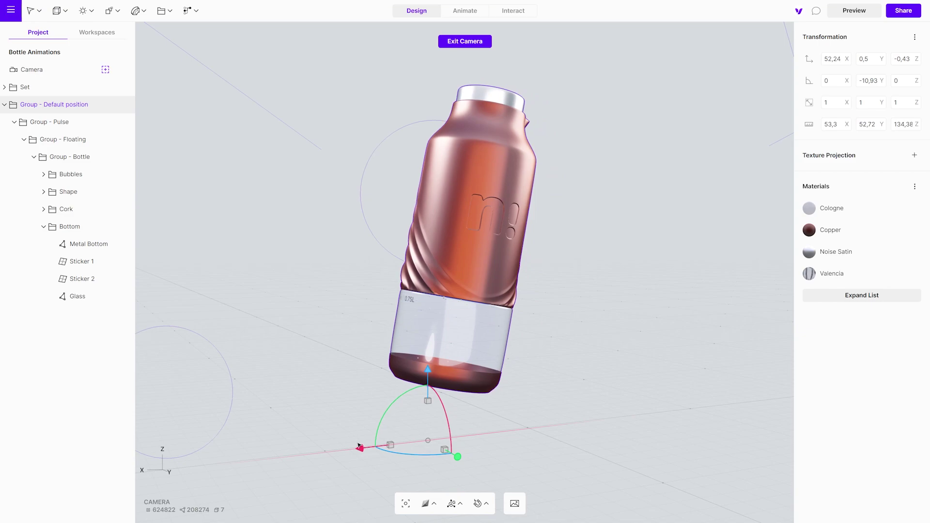
{"action": "left_click", "coordinate": [854, 11]}
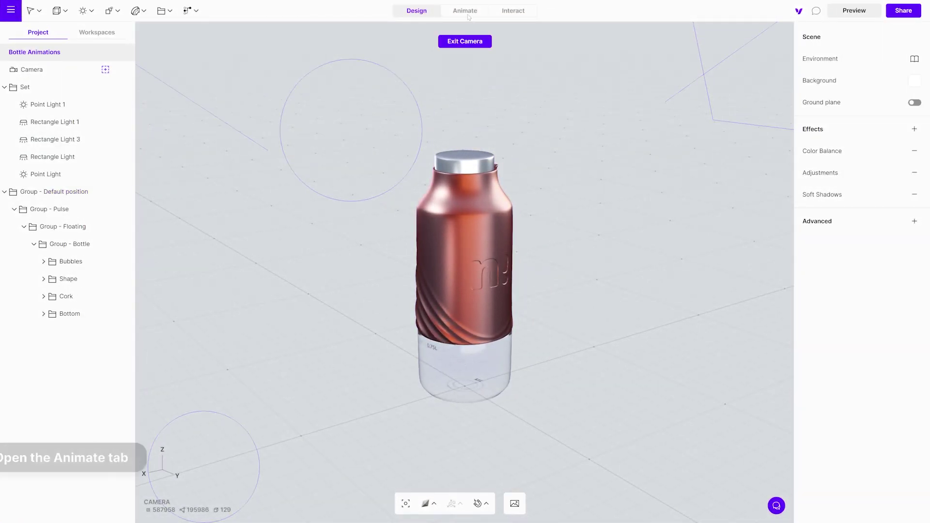
In the Animate view, rename Animation 1 to 'Lights' and set the timeline zoom to 1000%.
{"action": "left_click", "coordinate": [466, 11]}
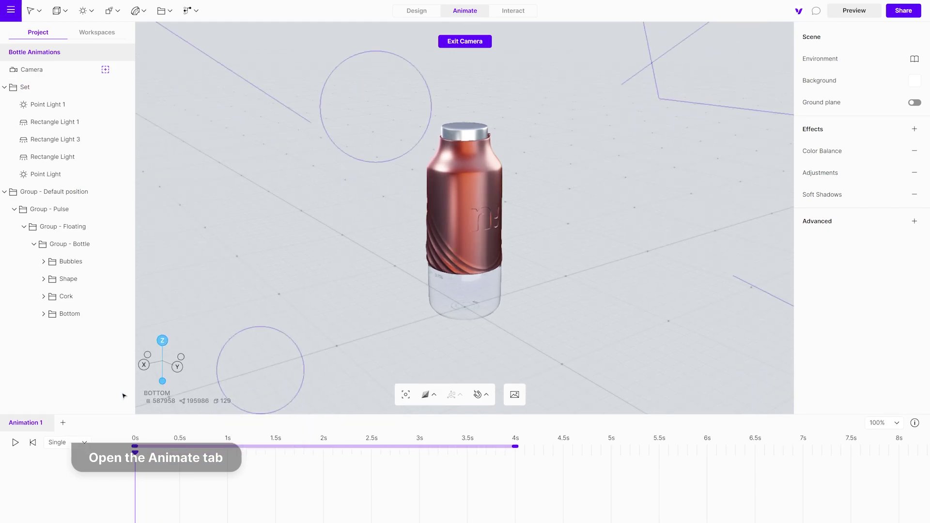
{"action": "double_click", "coordinate": [25, 422]}
{"action": "type", "text": "Lights"}
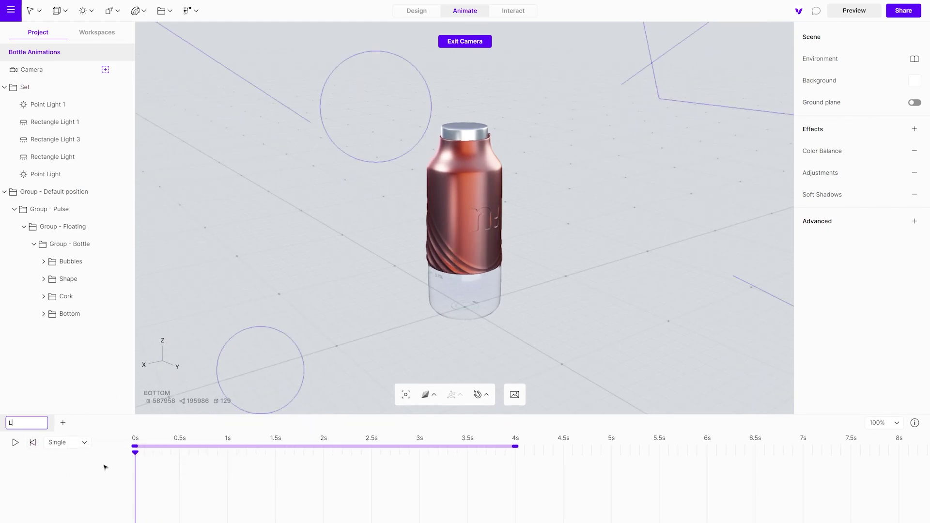
{"action": "key", "text": "Return"}
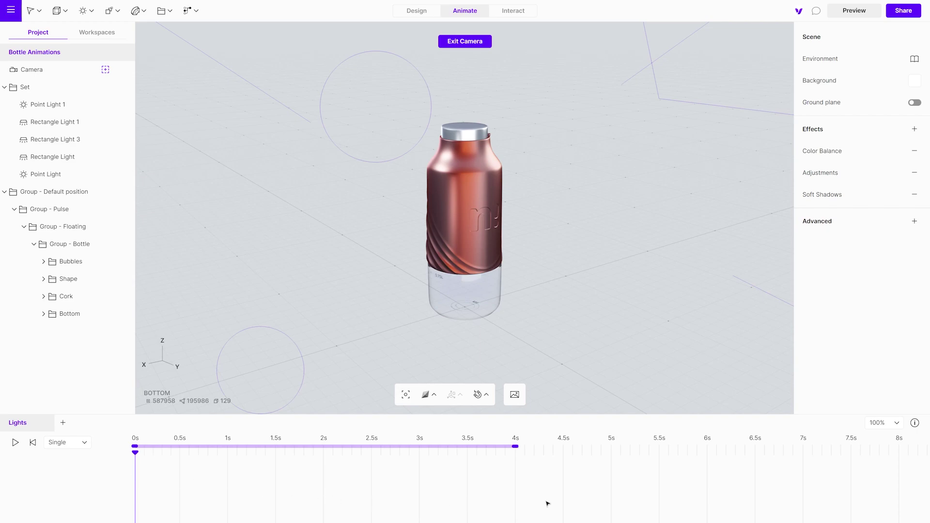
{"action": "left_click", "coordinate": [891, 423]}
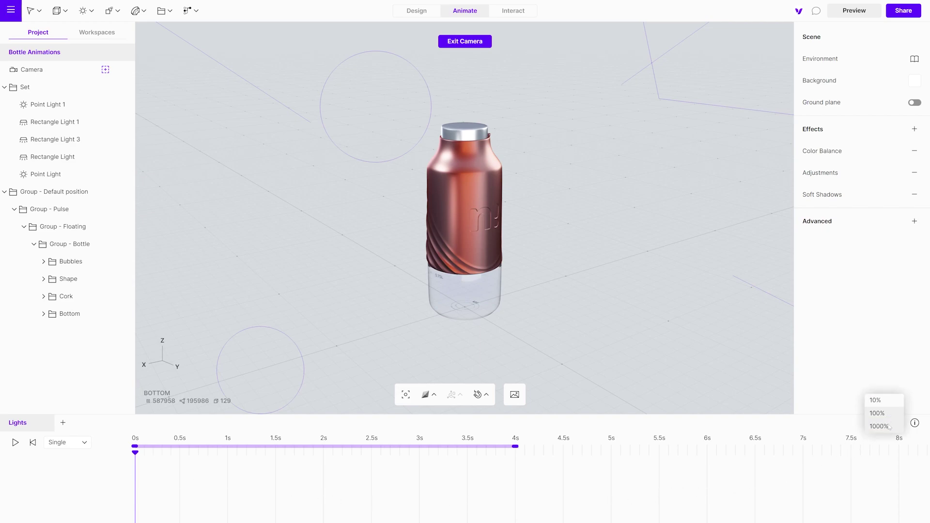
{"action": "left_click", "coordinate": [879, 426]}
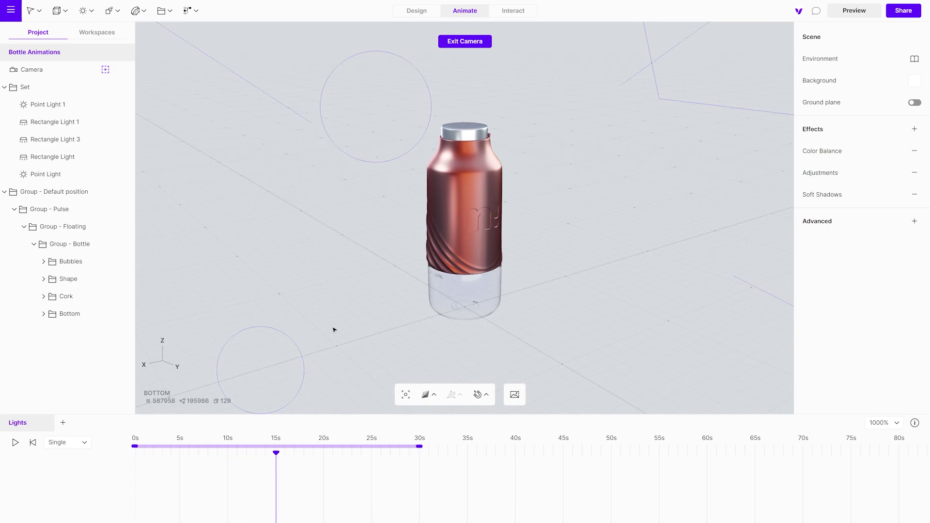
Keyframe the Set lights' Z rotation at 180° at 15 s and 360° at 30 s.
{"action": "left_click", "coordinate": [70, 89]}
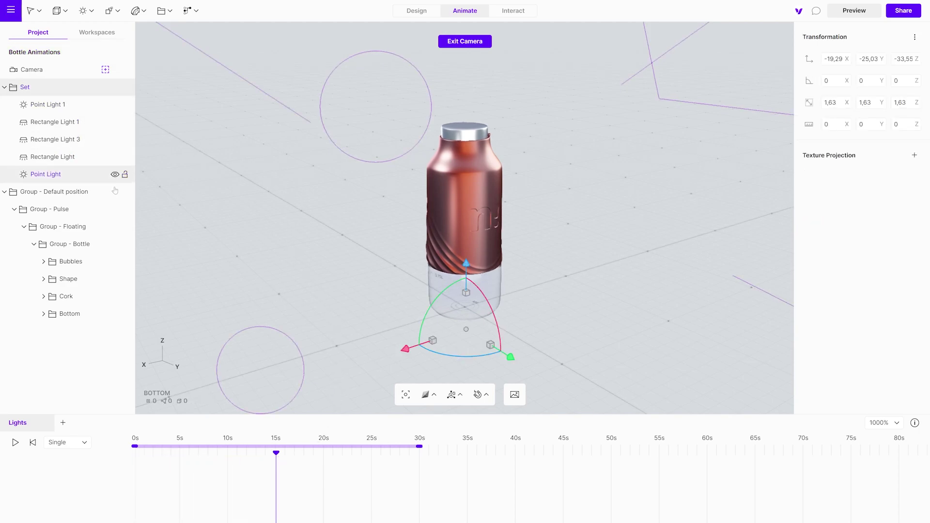
{"action": "left_click_drag", "start_coordinate": [476, 357], "coordinate": [579, 340]}
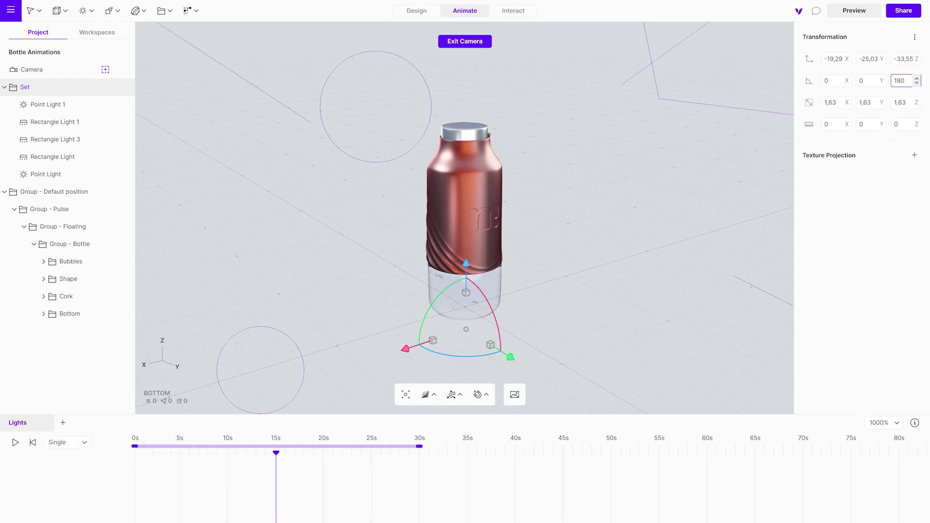
{"action": "key", "text": "Return"}
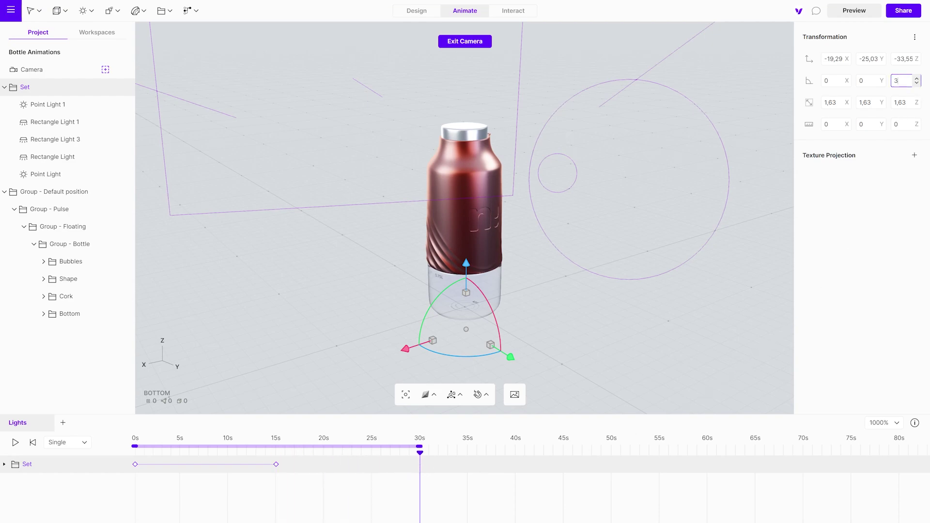
{"action": "key", "text": "Return"}
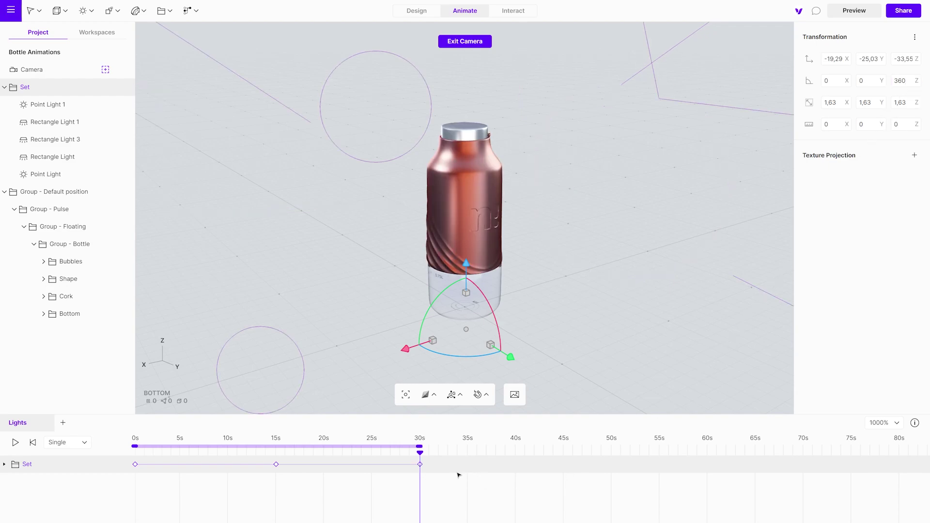
Give all three Set keyframes at 0 s, 15 s and 30 s Linear easing.
{"action": "left_click_drag", "start_coordinate": [367, 474], "coordinate": [132, 458]}
{"action": "left_click", "coordinate": [838, 427]}
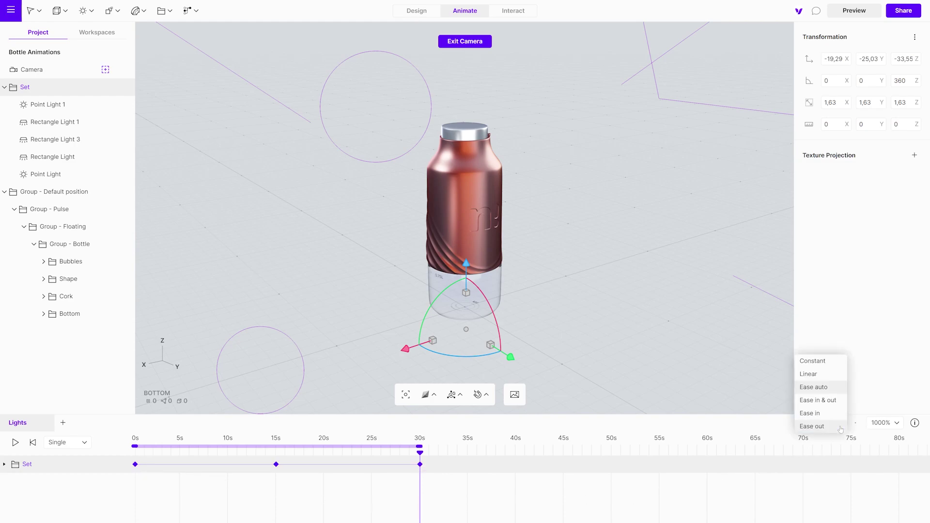
{"action": "left_click", "coordinate": [816, 375]}
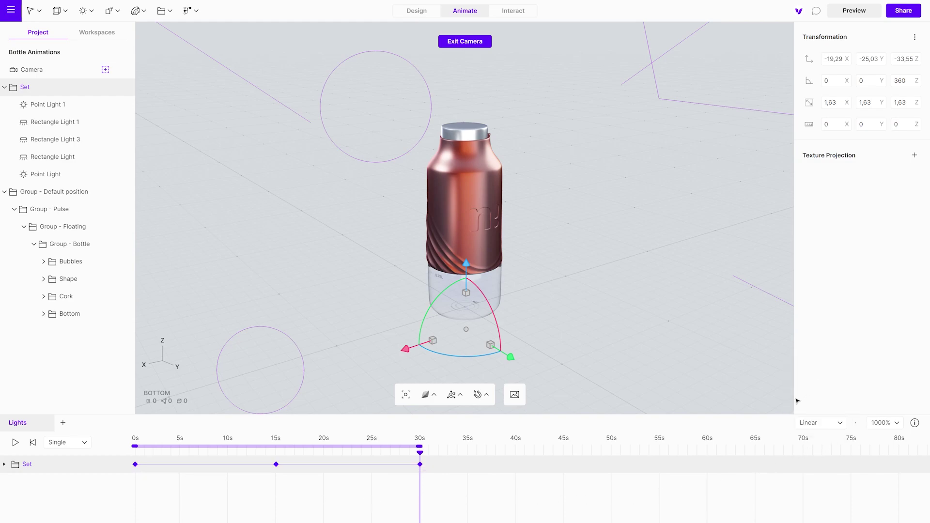
Set the Lights animation playback to Repeat and play it back.
{"action": "left_click", "coordinate": [85, 444]}
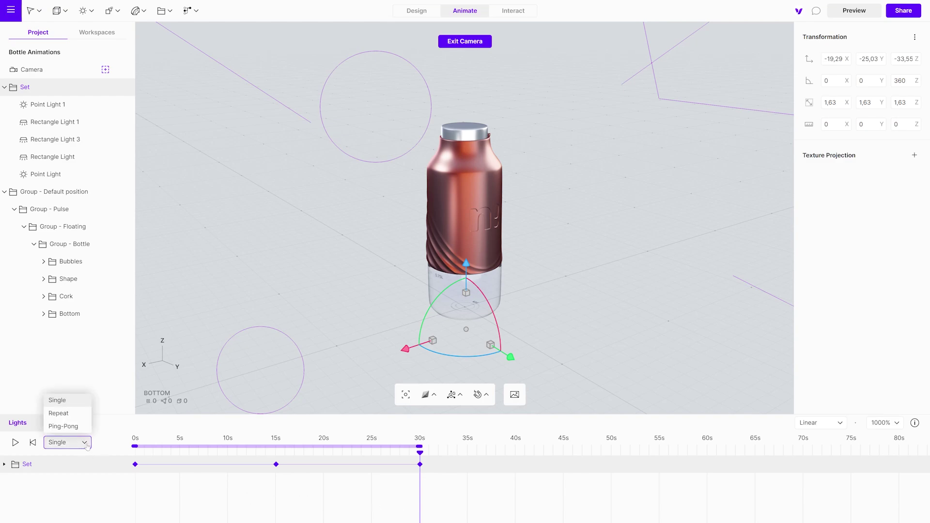
{"action": "left_click", "coordinate": [67, 414]}
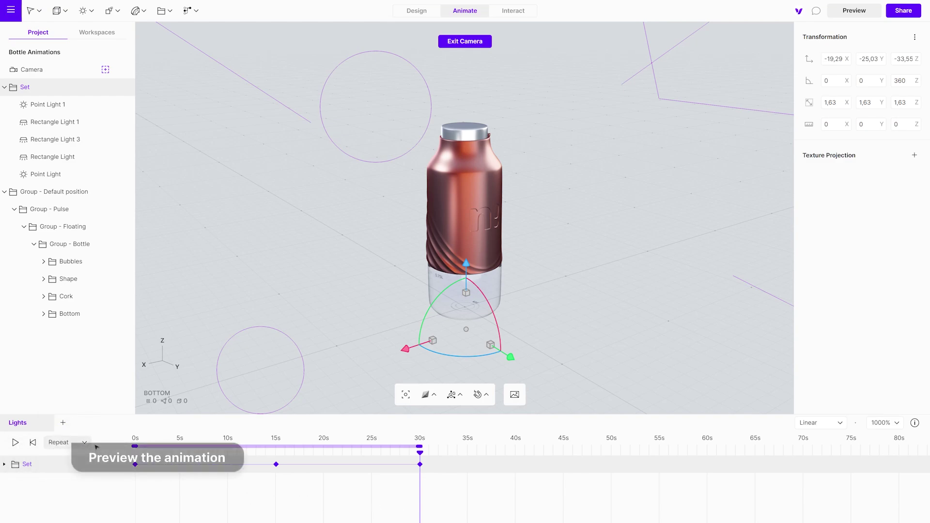
{"action": "key", "text": "space"}
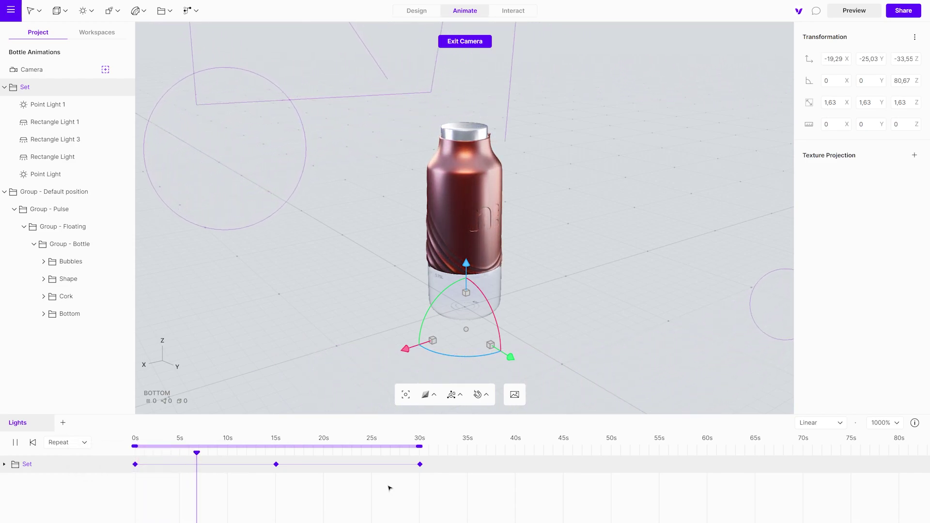
{"action": "key", "text": "space"}
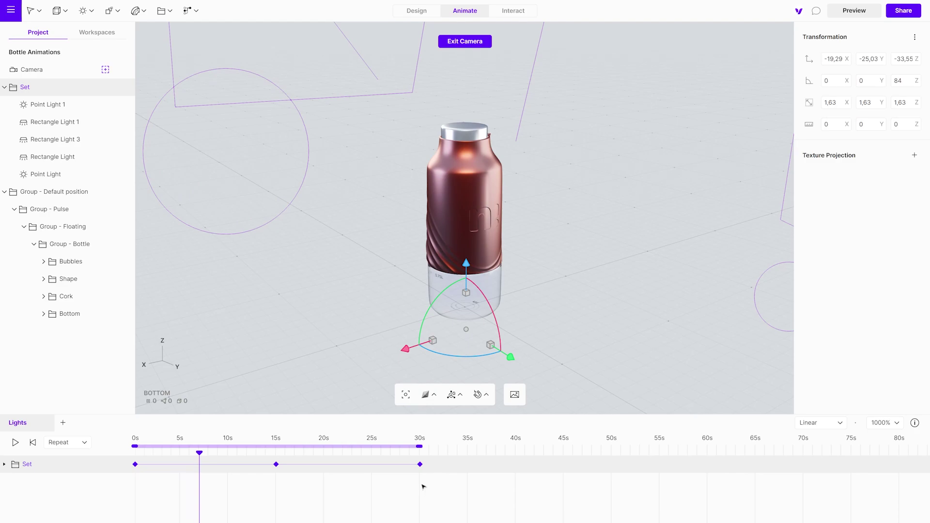
Create a new interaction named 'Idle' in the Interact view.
{"action": "left_click", "coordinate": [523, 15]}
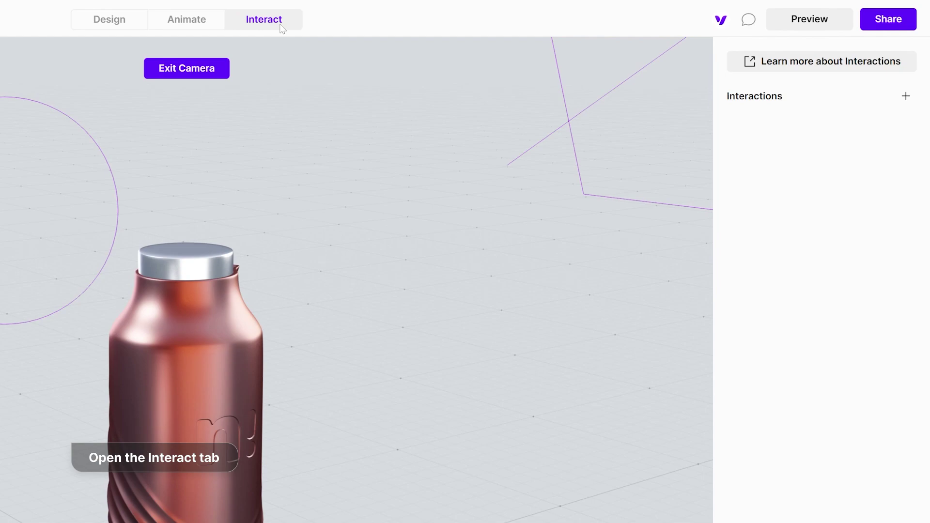
{"action": "left_click", "coordinate": [906, 97]}
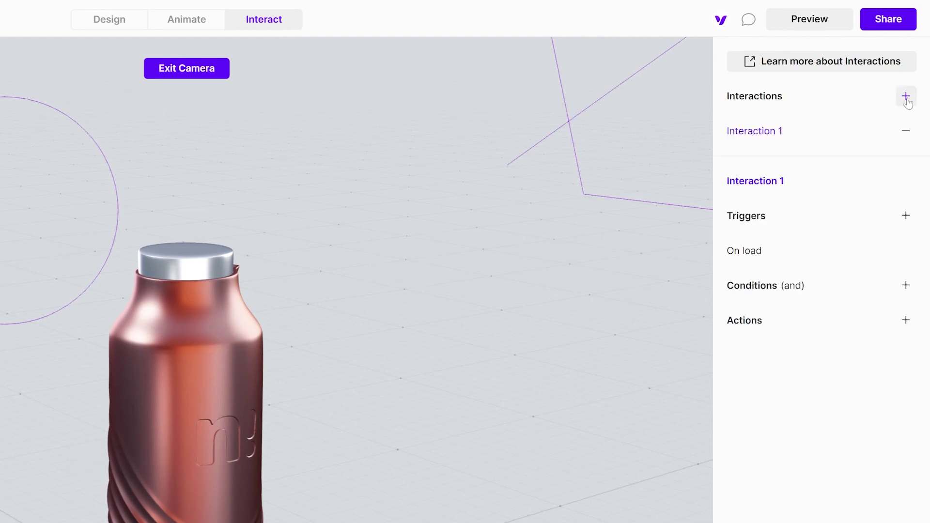
{"action": "double_click", "coordinate": [785, 133]}
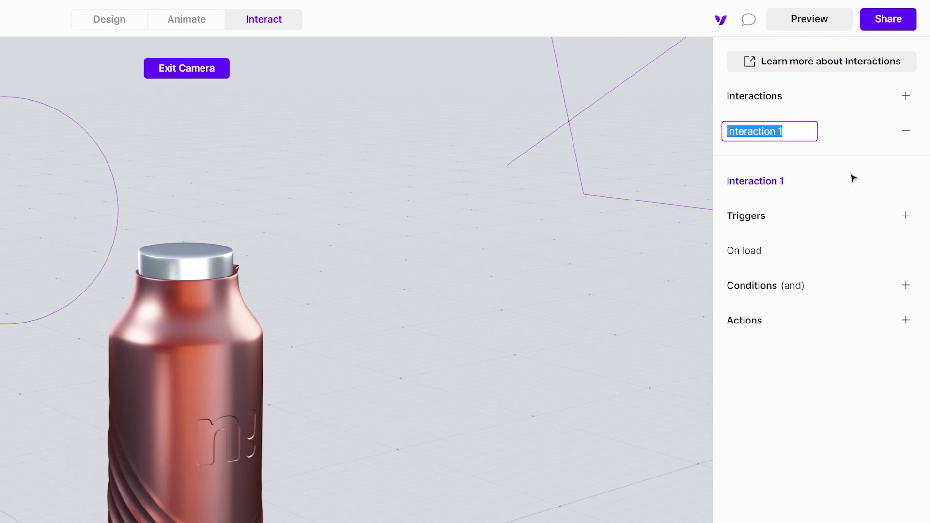
{"action": "type", "text": "Idle"}
{"action": "key", "text": "Return"}
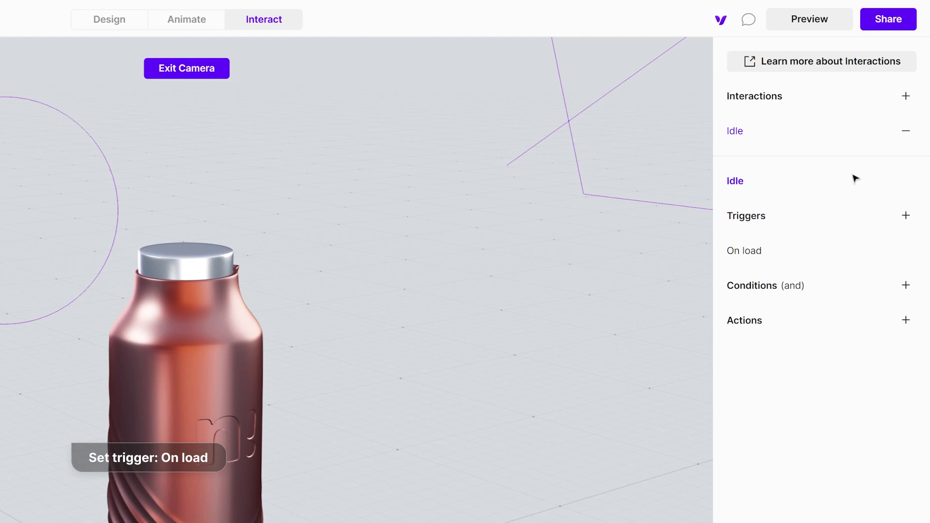
Keep the Idle trigger On load and add an action that plays the Lights animation.
{"action": "left_click", "coordinate": [801, 251]}
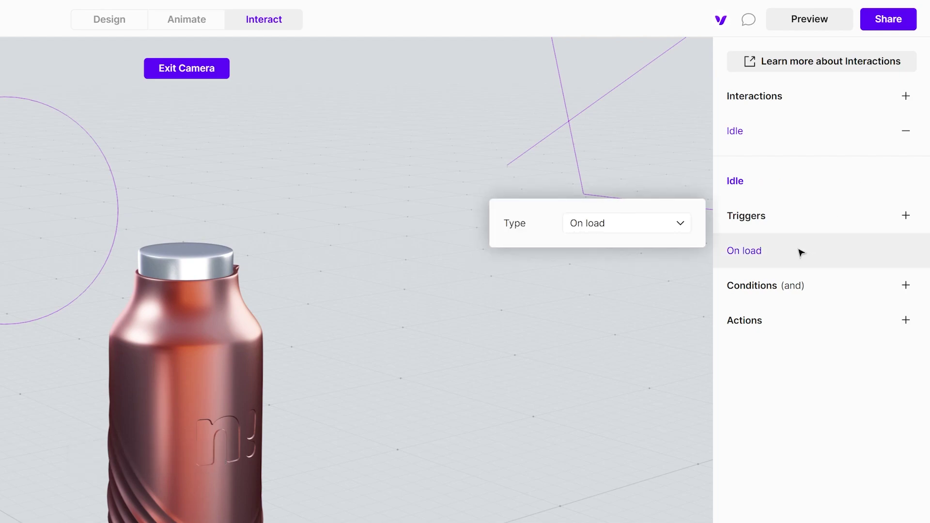
{"action": "left_click", "coordinate": [906, 320]}
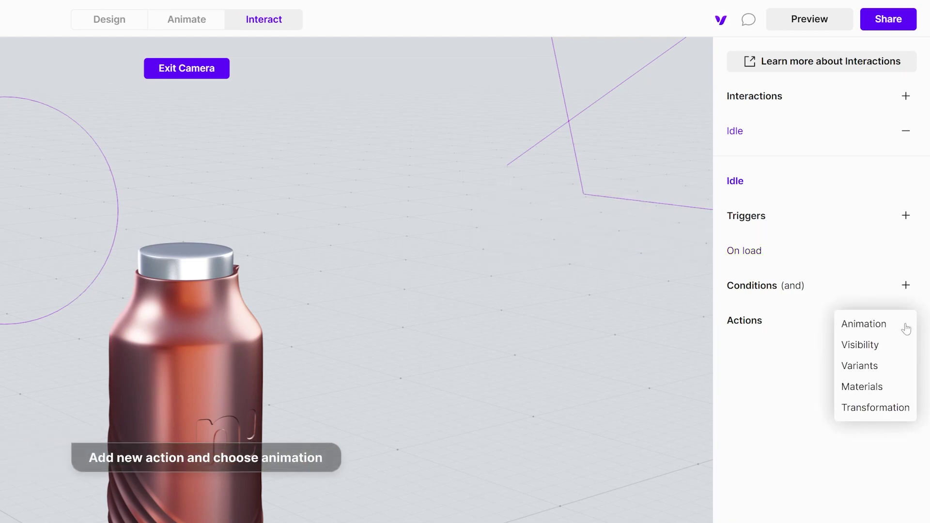
{"action": "left_click", "coordinate": [870, 326]}
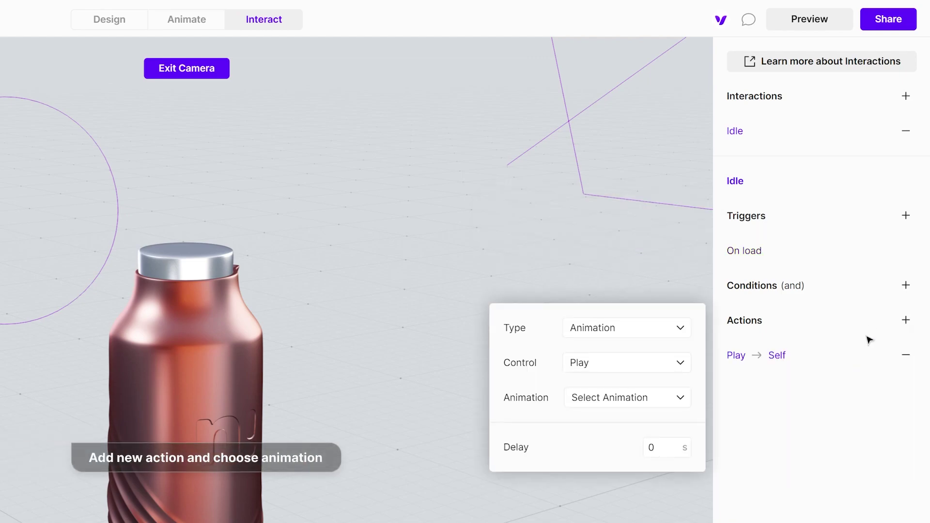
{"action": "left_click", "coordinate": [678, 395]}
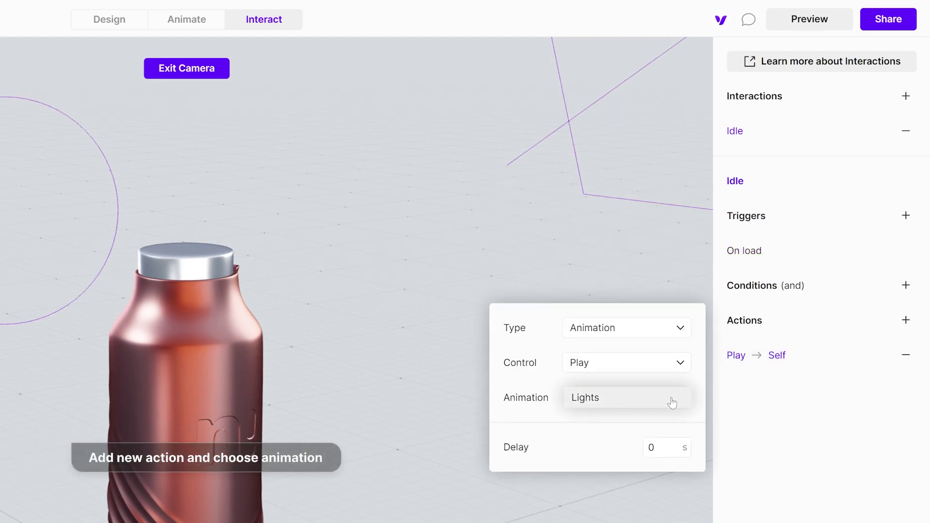
{"action": "left_click", "coordinate": [623, 401]}
{"action": "left_click", "coordinate": [548, 229]}
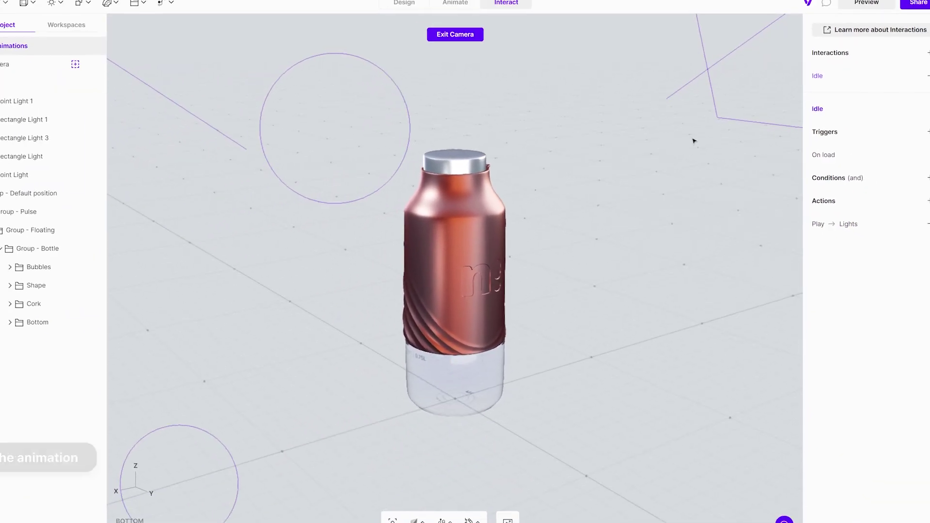
{"action": "left_click", "coordinate": [855, 12]}
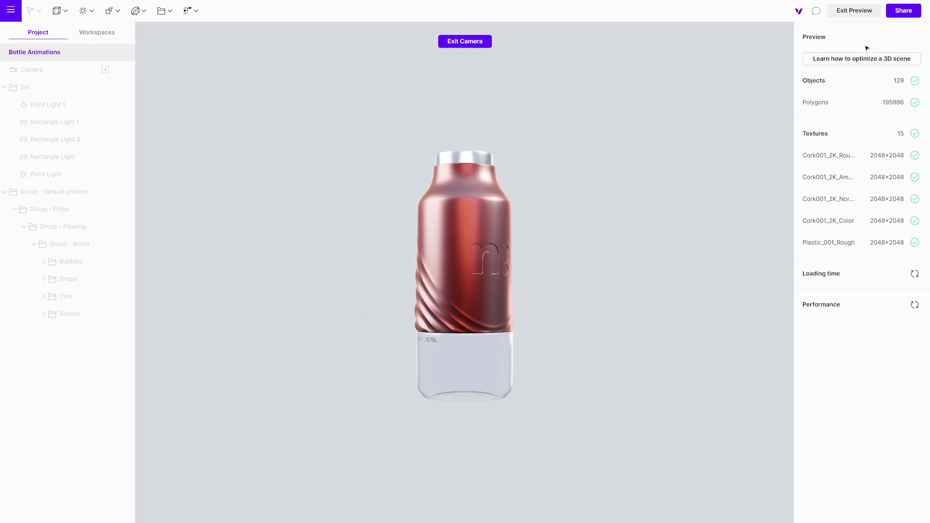
{"action": "left_click", "coordinate": [854, 10]}
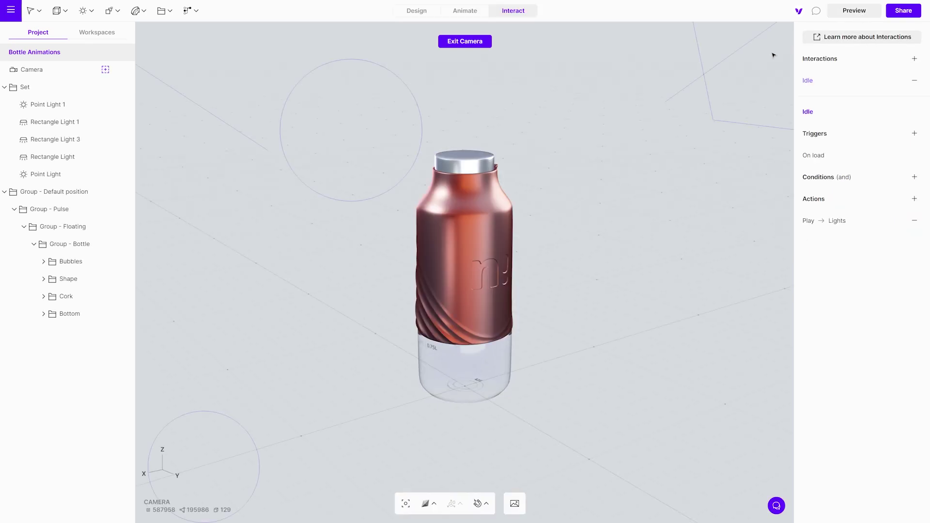
Add a new animation in the Animate view and name it 'Floating'.
{"action": "left_click", "coordinate": [475, 17]}
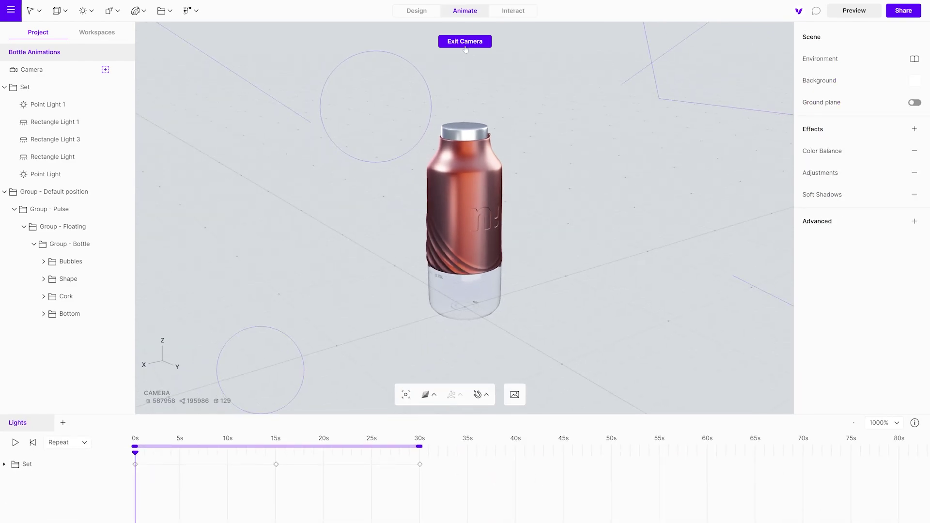
{"action": "left_click", "coordinate": [63, 424]}
{"action": "double_click", "coordinate": [82, 422]}
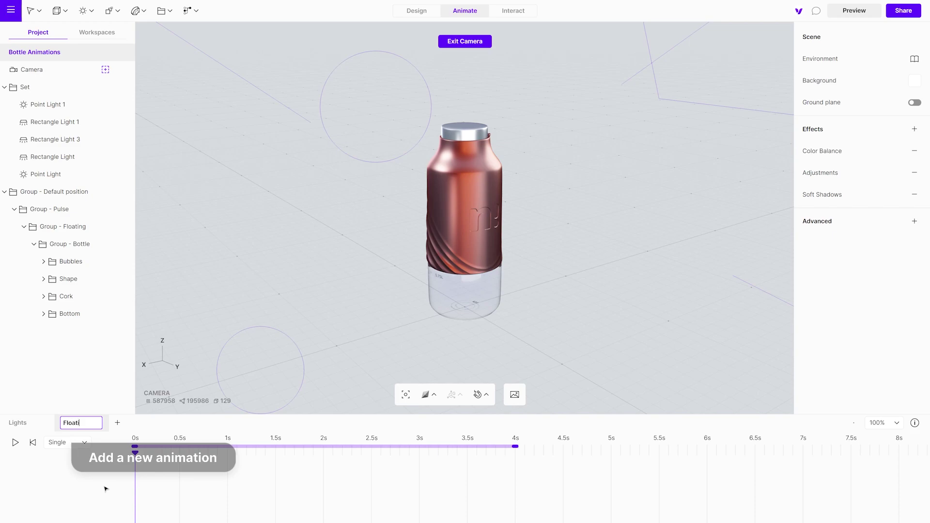
{"action": "type", "text": "Floating"}
{"action": "key", "text": "Return"}
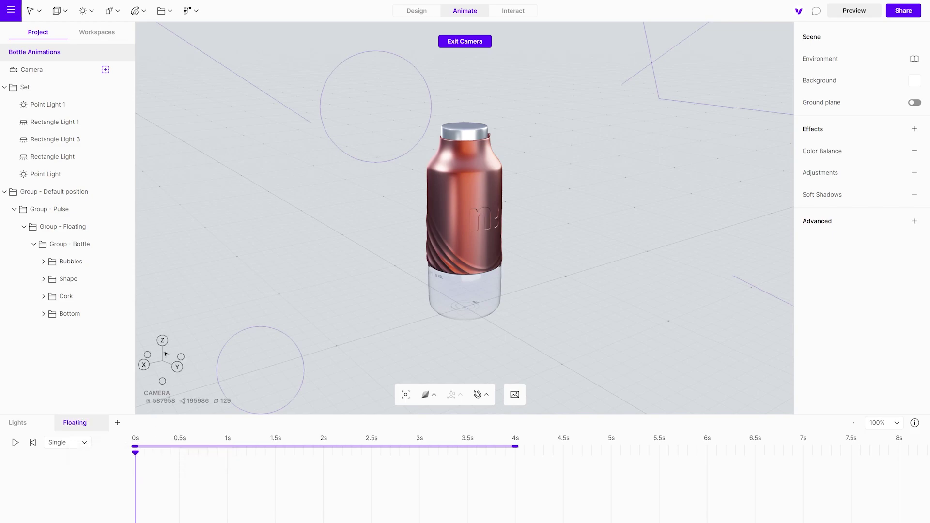
Trim the animation to 2 s and key Group - Floating lifted, tilted and shifted along Y.
{"action": "left_click", "coordinate": [91, 227]}
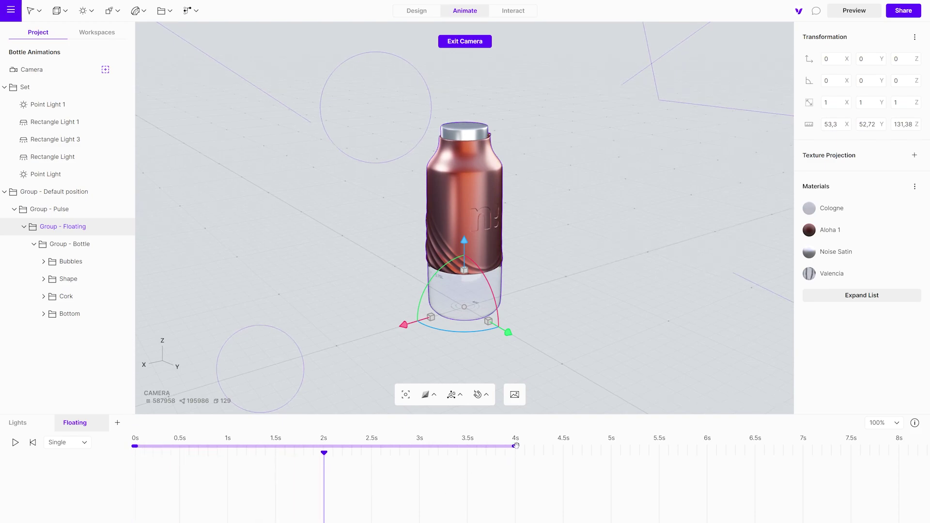
{"action": "left_click_drag", "start_coordinate": [465, 446], "coordinate": [325, 447]}
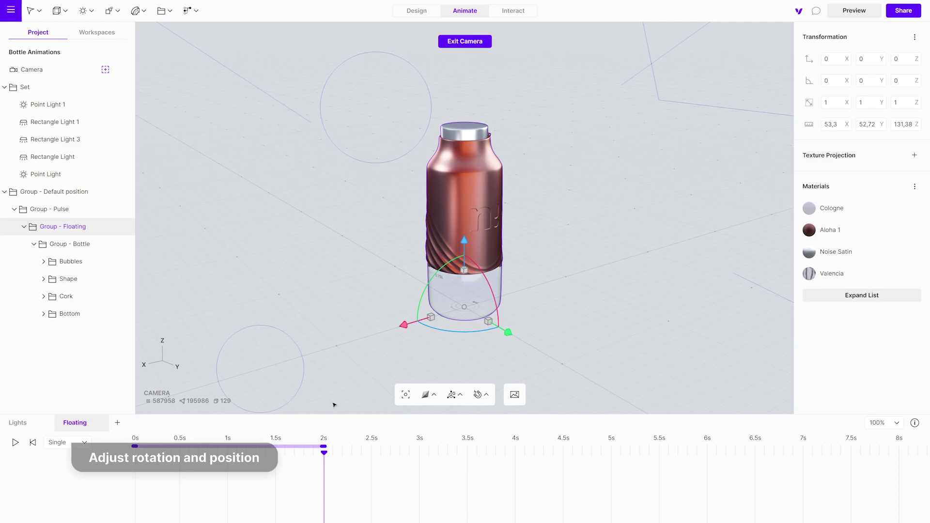
{"action": "left_click_drag", "start_coordinate": [464, 240], "coordinate": [465, 225]}
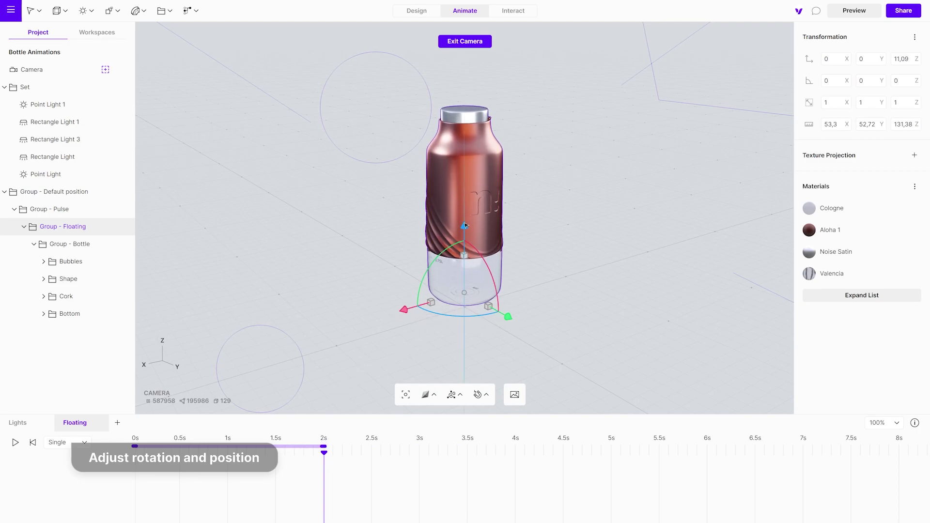
{"action": "left_click_drag", "start_coordinate": [464, 226], "coordinate": [464, 223]}
{"action": "left_click_drag", "start_coordinate": [484, 256], "coordinate": [487, 261]}
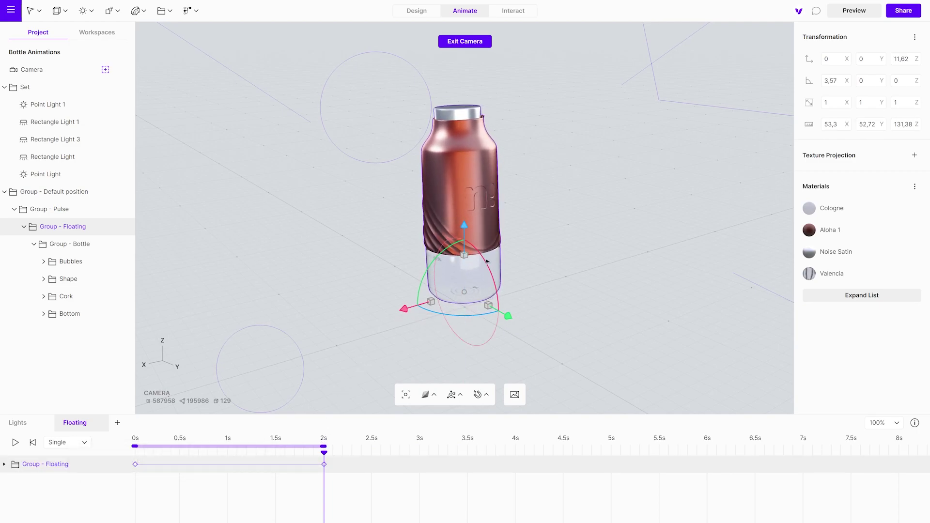
{"action": "left_click_drag", "start_coordinate": [508, 317], "coordinate": [505, 330]}
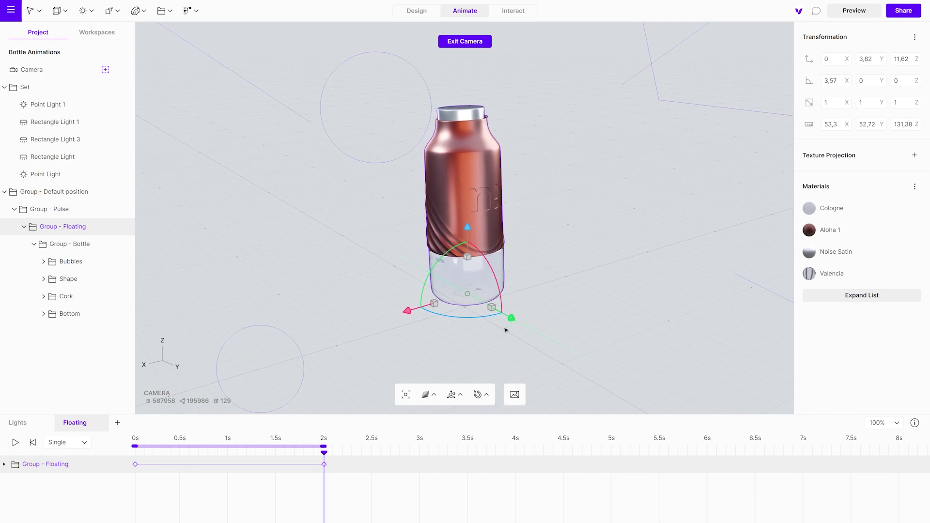
Keep Ease auto on both Floating keyframes, set Ping-Pong playback, and play it.
{"action": "left_click_drag", "start_coordinate": [206, 477], "coordinate": [131, 459]}
{"action": "left_click", "coordinate": [818, 423]}
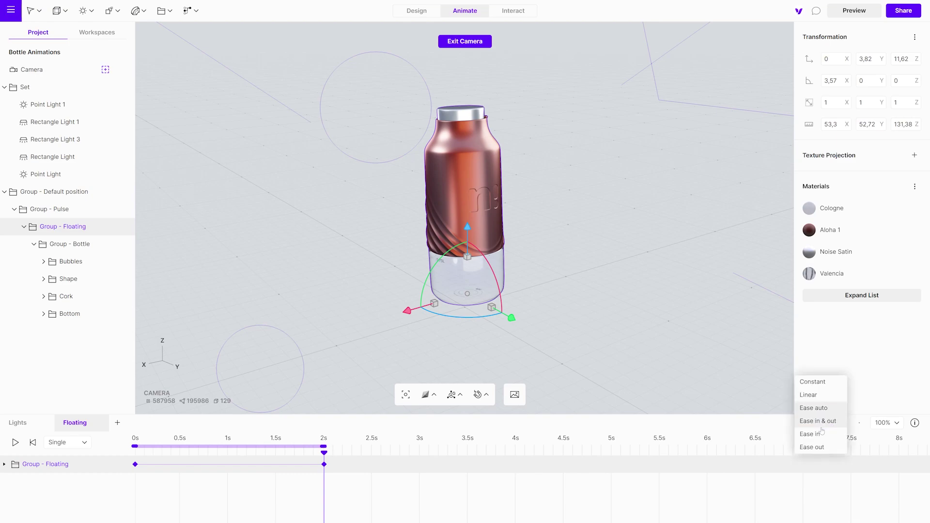
{"action": "left_click", "coordinate": [820, 409]}
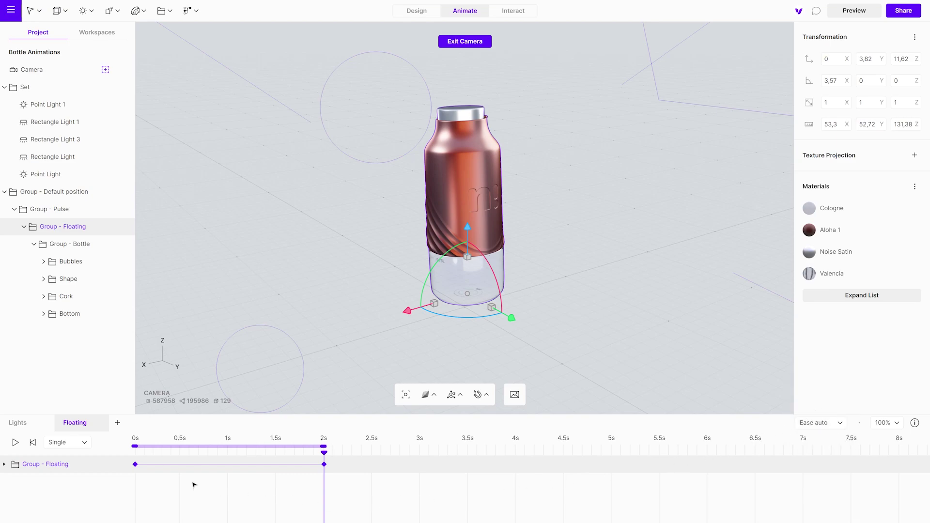
{"action": "left_click", "coordinate": [67, 443]}
{"action": "left_click", "coordinate": [75, 447]}
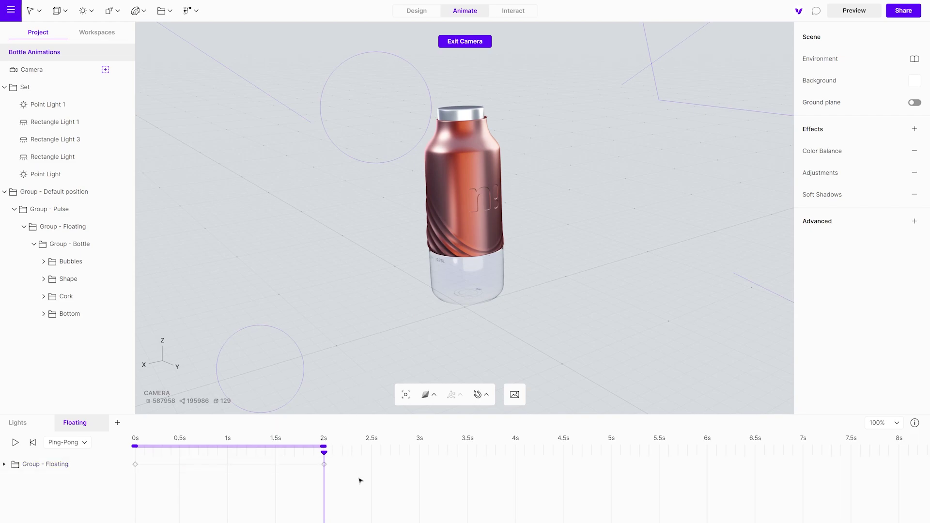
{"action": "key", "text": "space"}
Add a second Play animation action for Floating to the Idle interaction.
{"action": "left_click", "coordinate": [513, 11]}
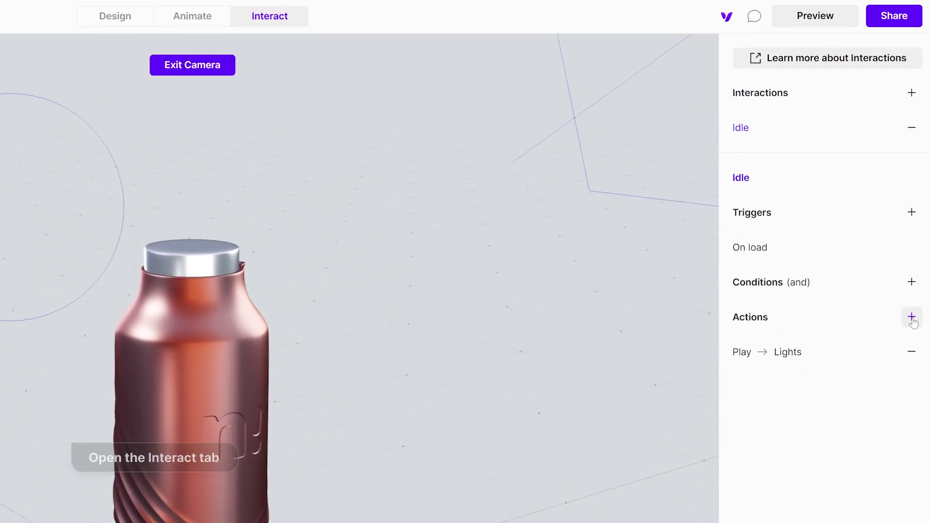
{"action": "left_click", "coordinate": [911, 318]}
{"action": "left_click", "coordinate": [870, 324]}
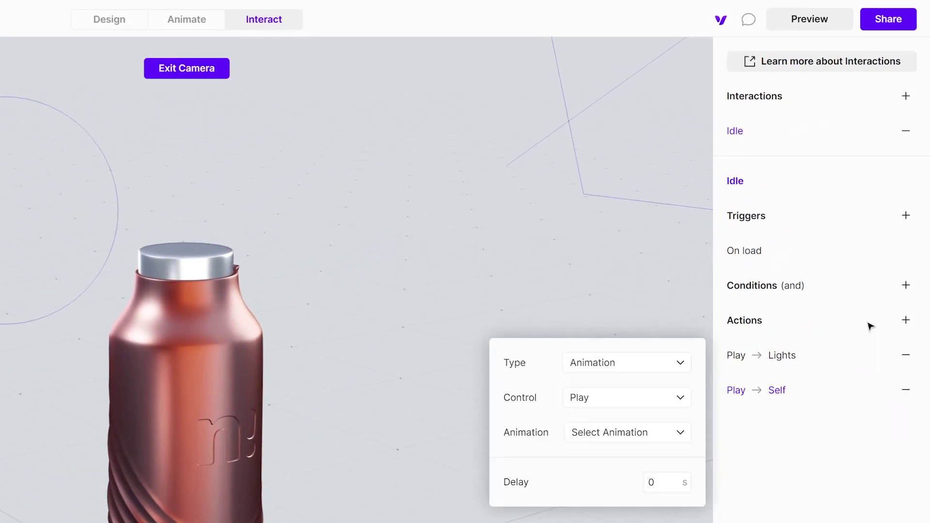
{"action": "left_click", "coordinate": [662, 432]}
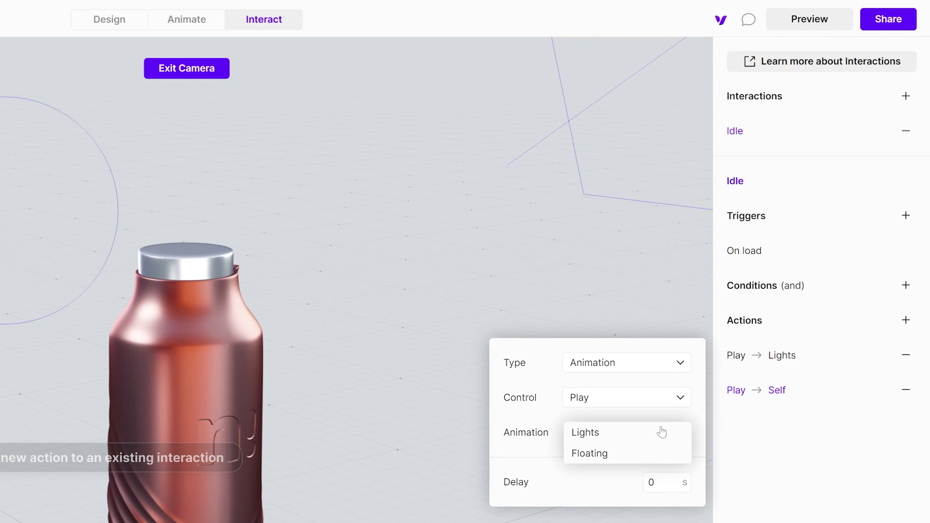
{"action": "left_click", "coordinate": [609, 454]}
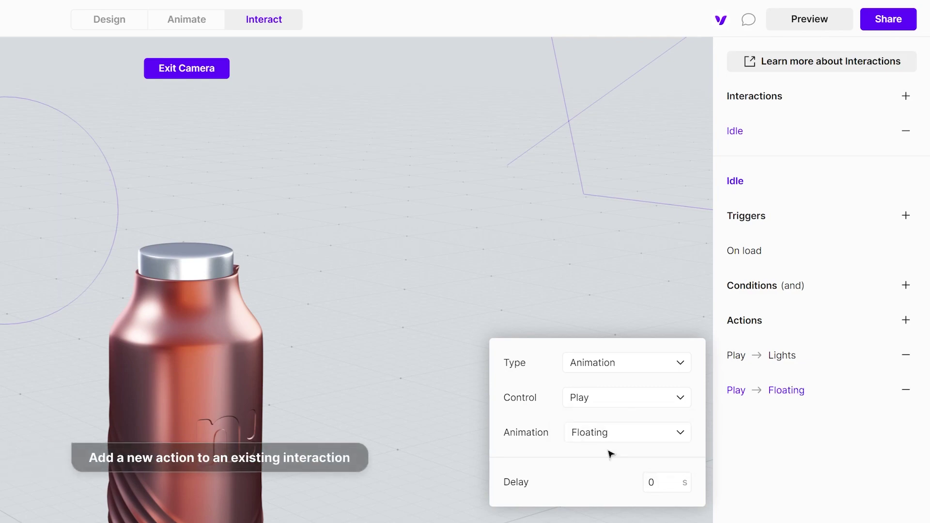
{"action": "left_click", "coordinate": [608, 254]}
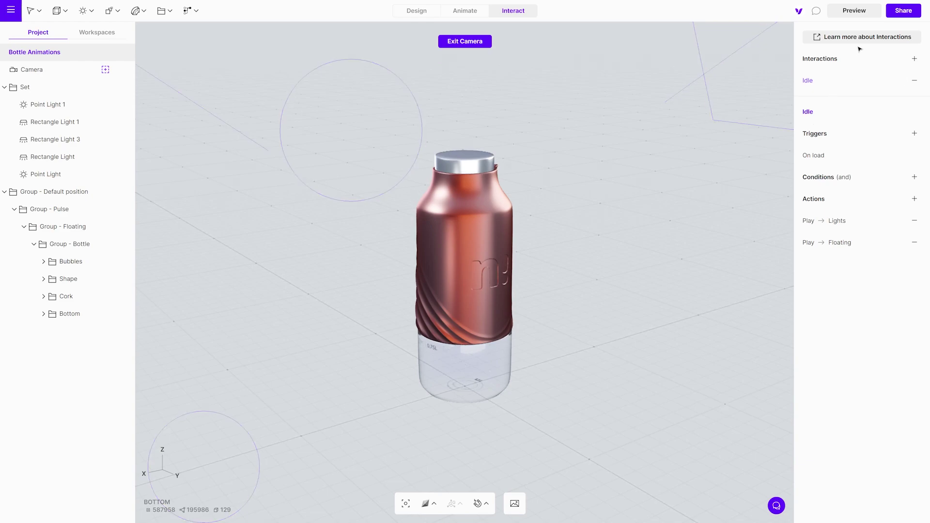
{"action": "left_click", "coordinate": [865, 15]}
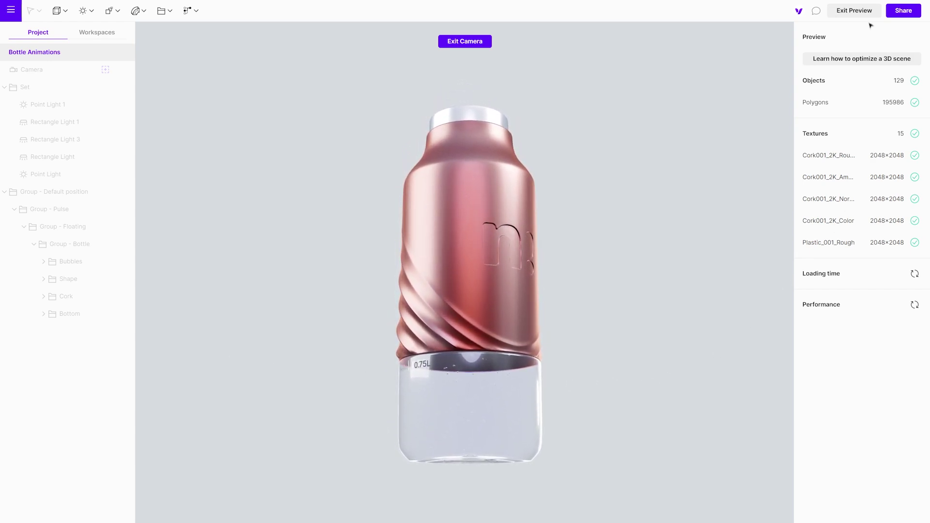
Back in Design view, select the bottle's Shape and try its Green, Blue and Black materials.
{"action": "left_click", "coordinate": [859, 11]}
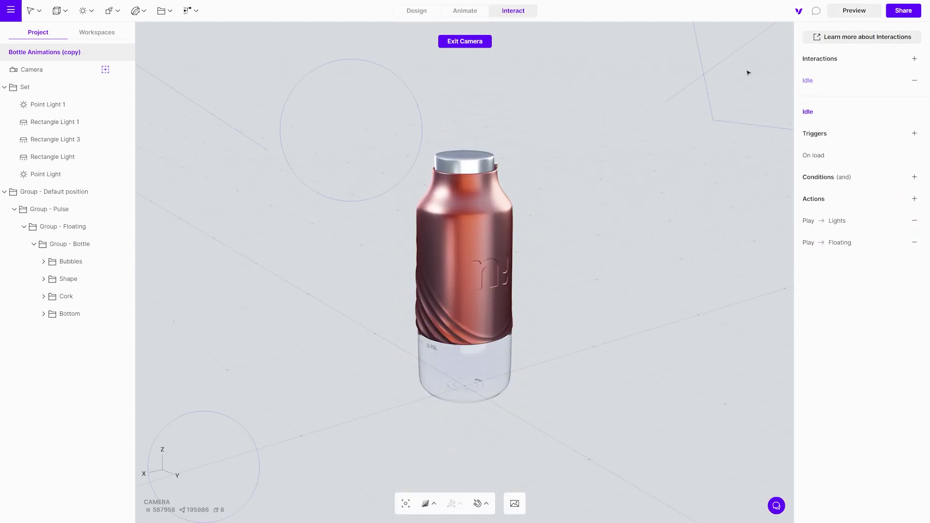
{"action": "left_click", "coordinate": [426, 14]}
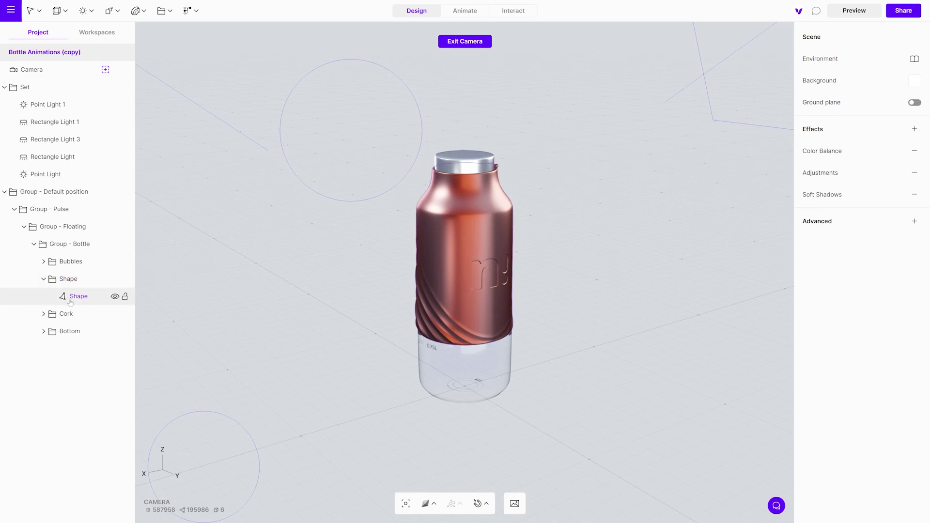
{"action": "left_click", "coordinate": [78, 296]}
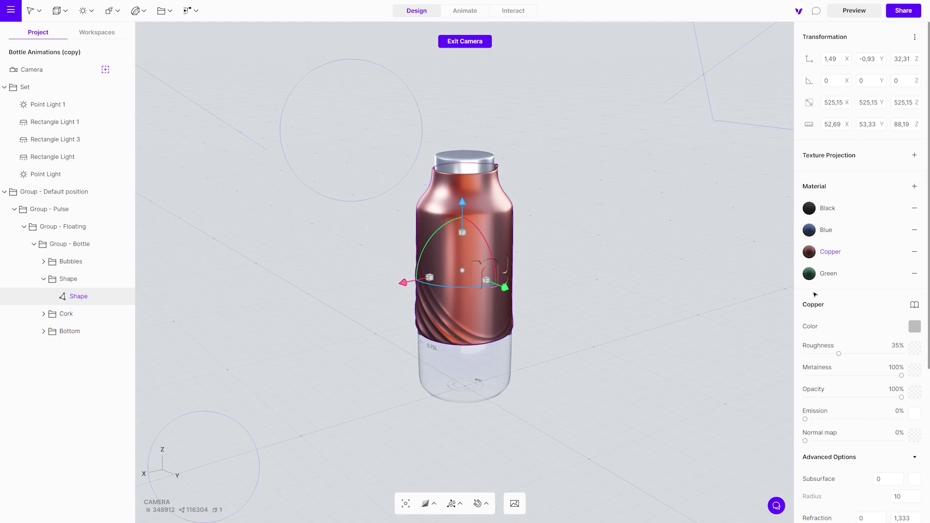
{"action": "left_click", "coordinate": [828, 274]}
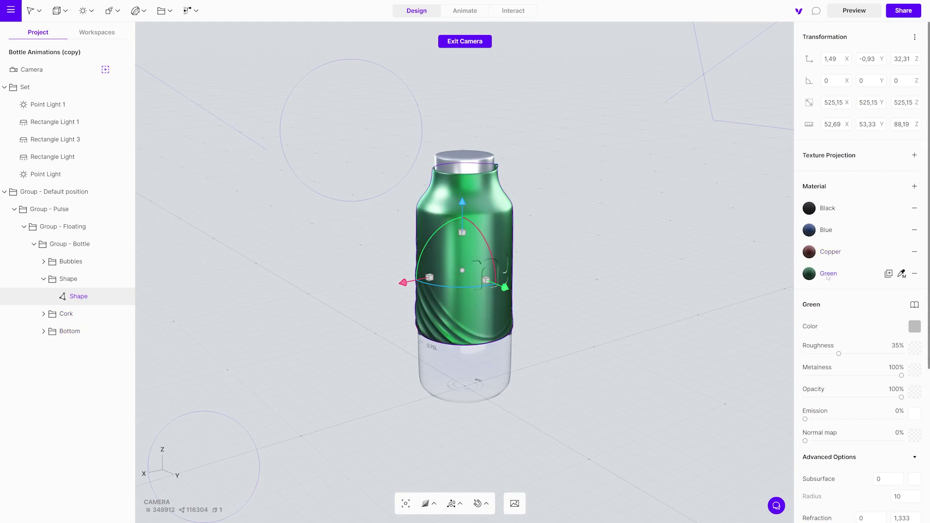
{"action": "left_click", "coordinate": [826, 231]}
{"action": "left_click", "coordinate": [828, 209]}
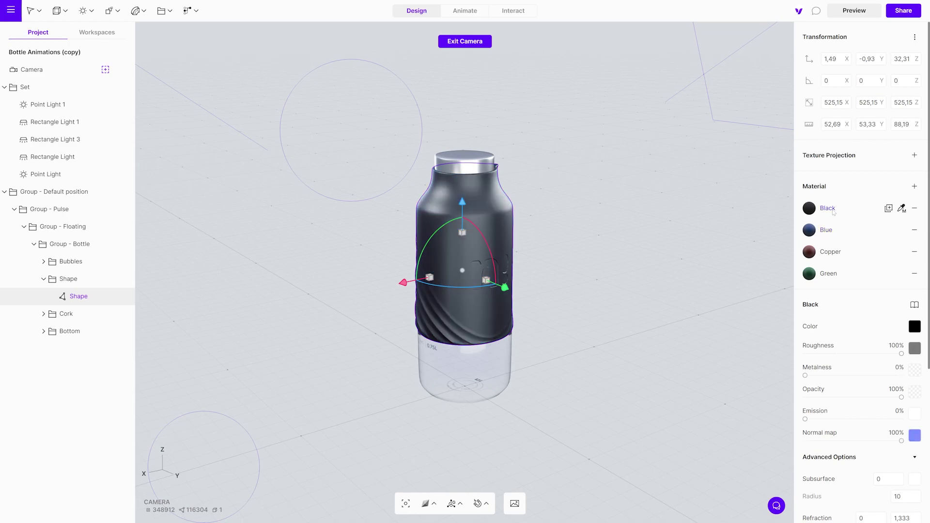
Add a trial material recoloured to magenta, remove it, and reapply Copper to the bottle.
{"action": "left_click", "coordinate": [915, 187]}
{"action": "left_click_drag", "start_coordinate": [702, 219], "coordinate": [766, 239]}
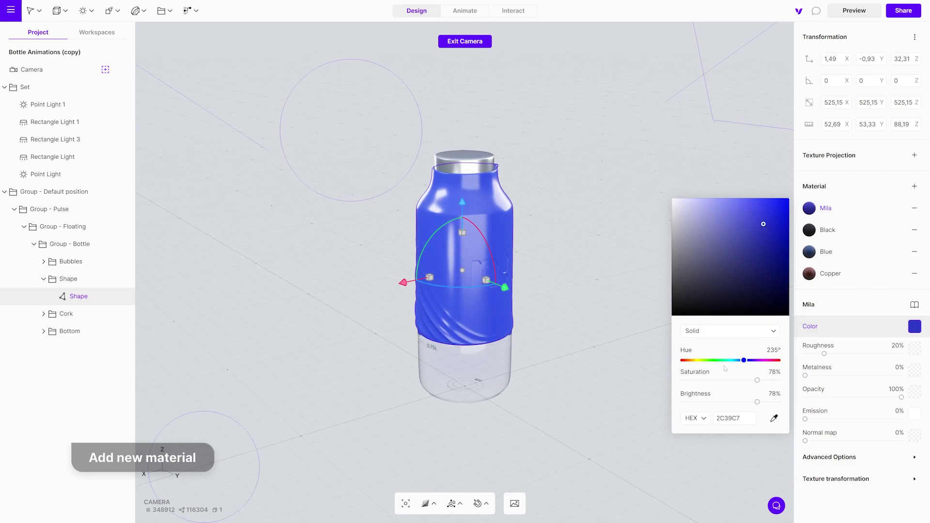
{"action": "left_click_drag", "start_coordinate": [745, 362], "coordinate": [901, 382]}
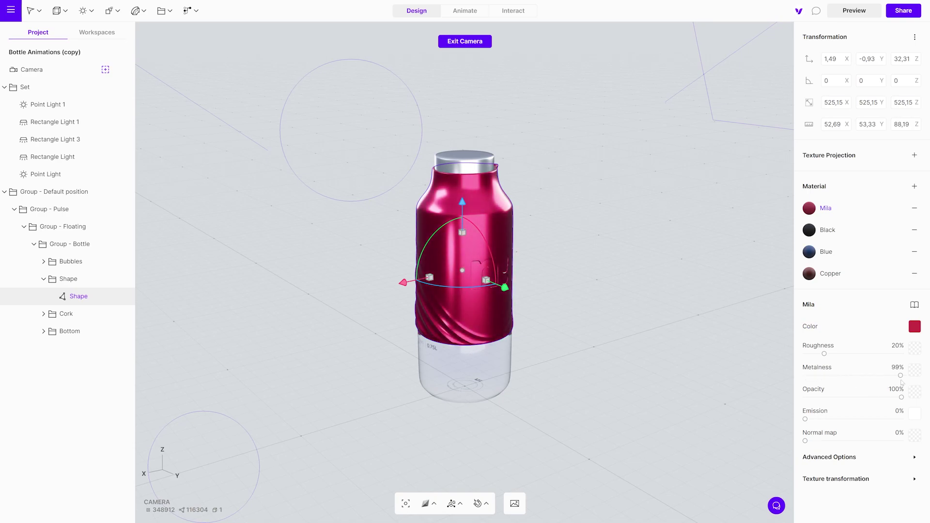
{"action": "left_click", "coordinate": [914, 209]}
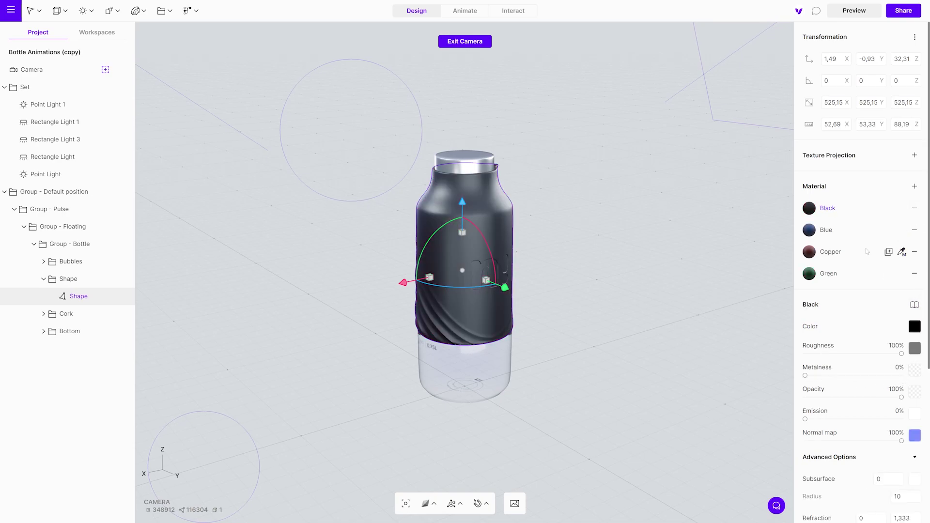
{"action": "left_click", "coordinate": [836, 253]}
{"action": "left_click", "coordinate": [619, 213]}
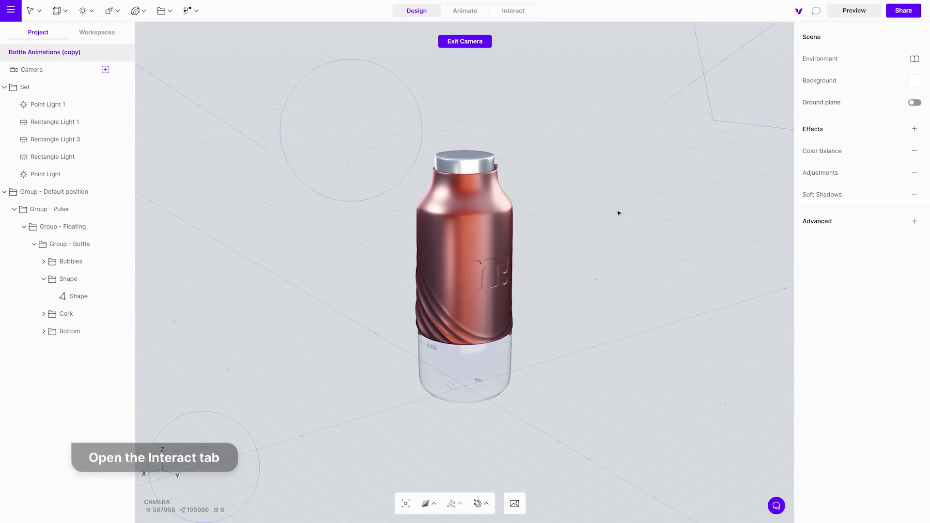
Create a new interaction named 'Material Switcher' in the Interact view.
{"action": "left_click", "coordinate": [525, 14]}
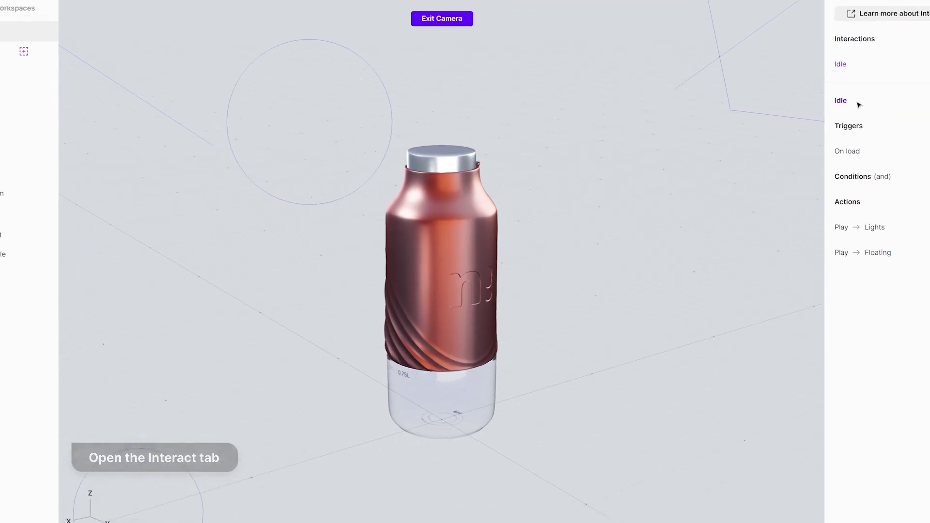
{"action": "left_click", "coordinate": [914, 89]}
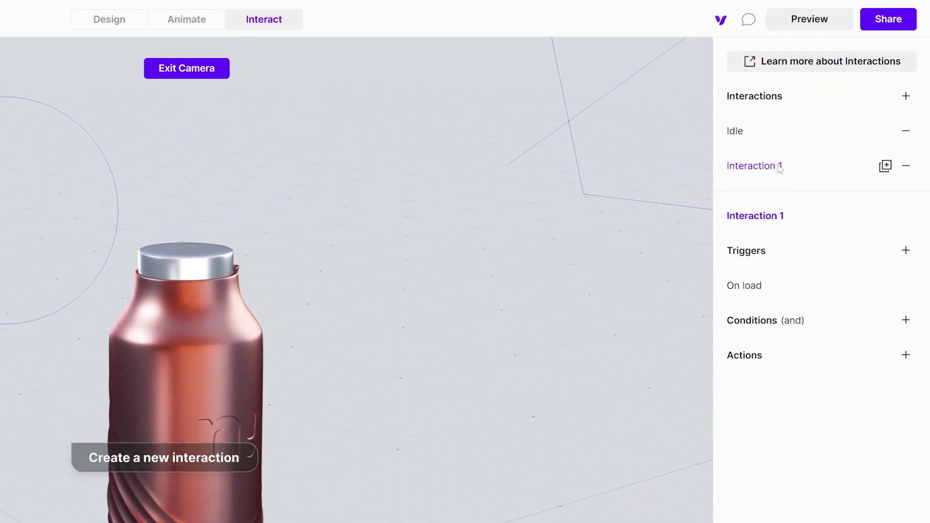
{"action": "double_click", "coordinate": [779, 166]}
{"action": "type", "text": "Ma"}
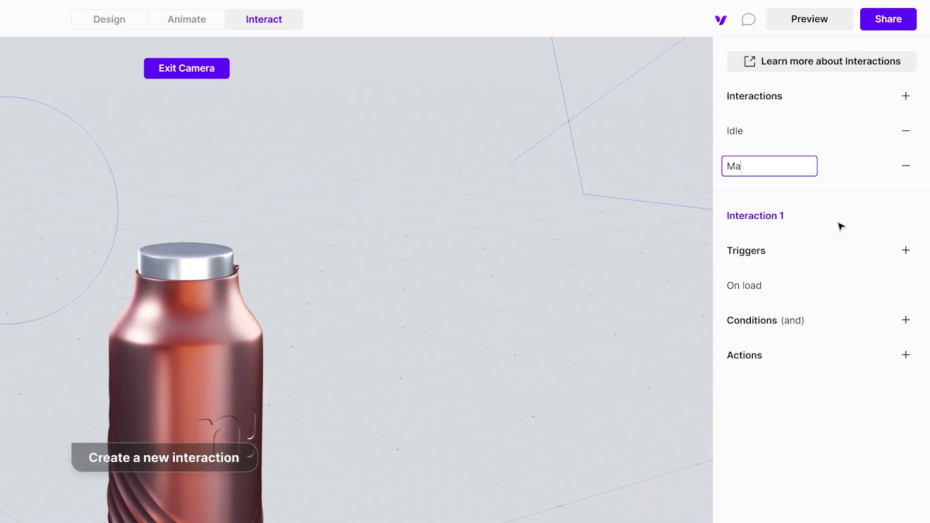
{"action": "type", "text": "terial Switcher"}
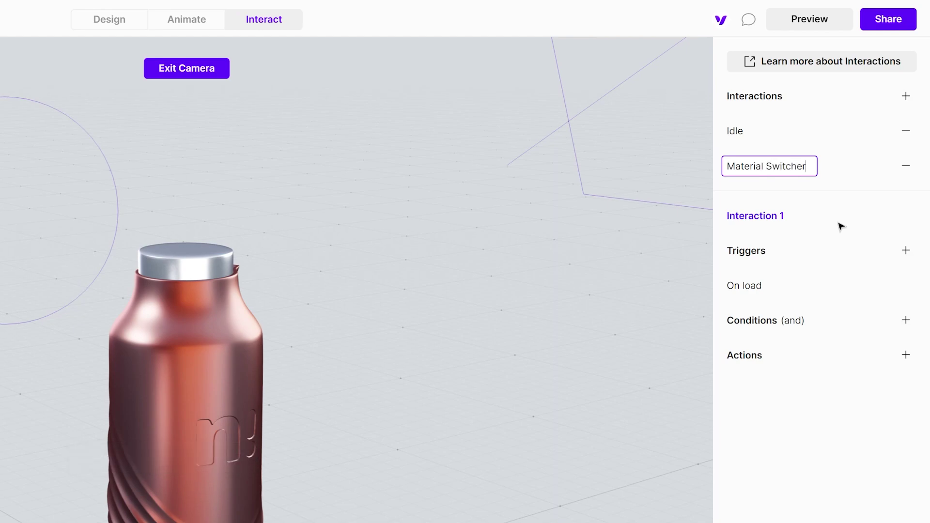
{"action": "key", "text": "Return"}
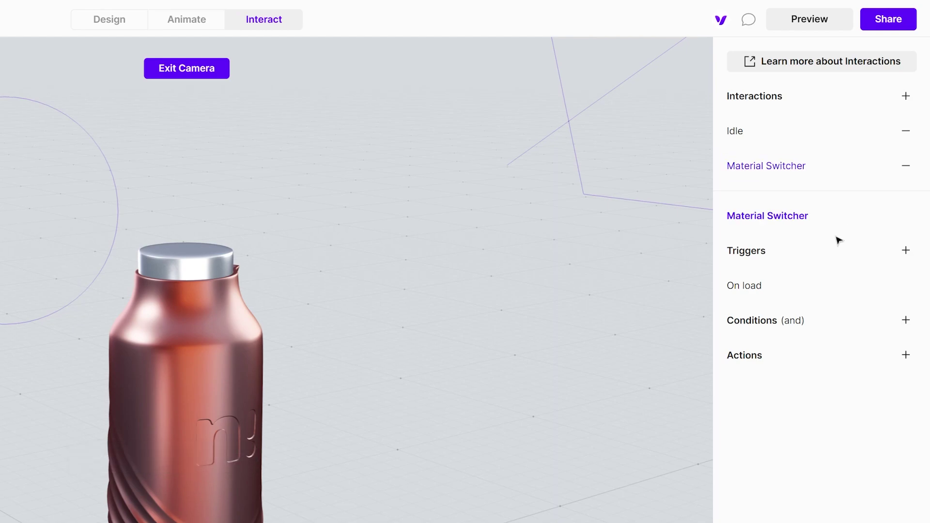
Set the interaction's trigger to On click on the bottle body Shape.
{"action": "left_click", "coordinate": [779, 294]}
{"action": "left_click", "coordinate": [637, 264]}
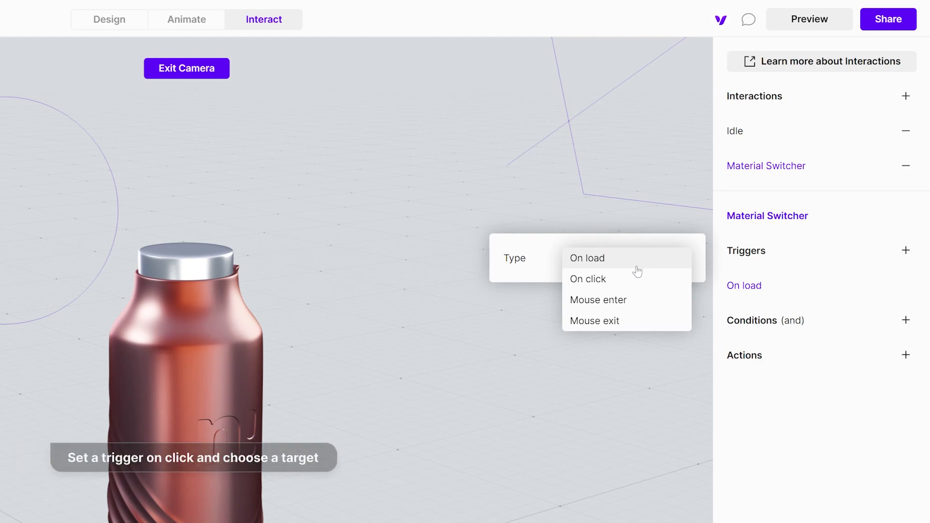
{"action": "left_click", "coordinate": [635, 278]}
{"action": "left_click", "coordinate": [652, 296]}
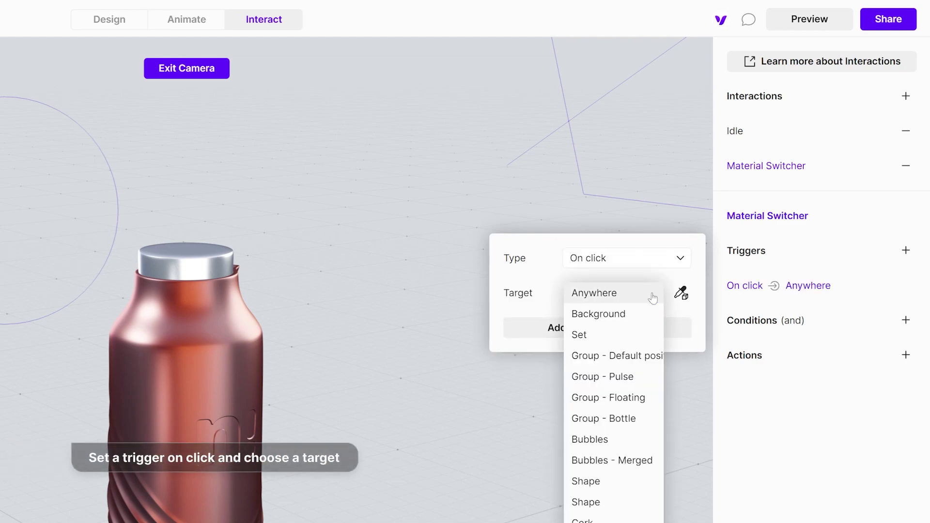
{"action": "left_click", "coordinate": [653, 295]}
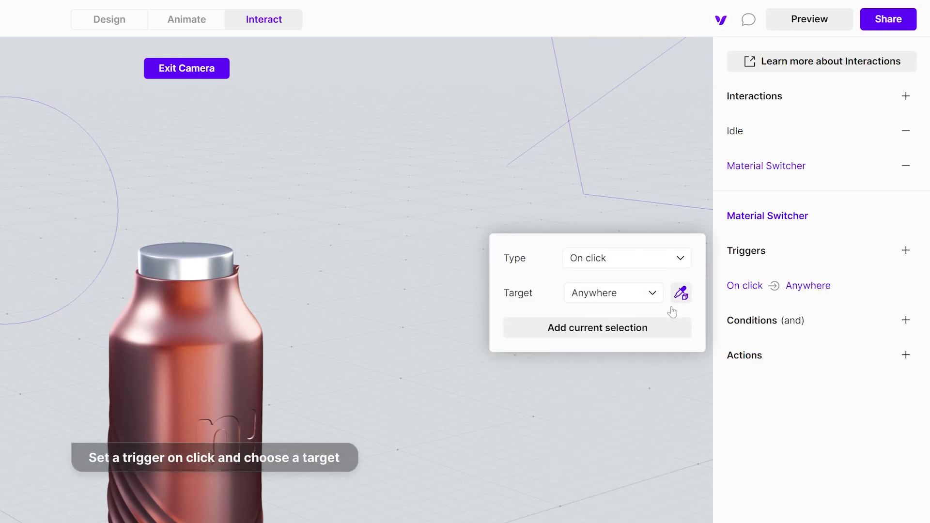
{"action": "left_click", "coordinate": [679, 295]}
{"action": "left_click", "coordinate": [254, 376]}
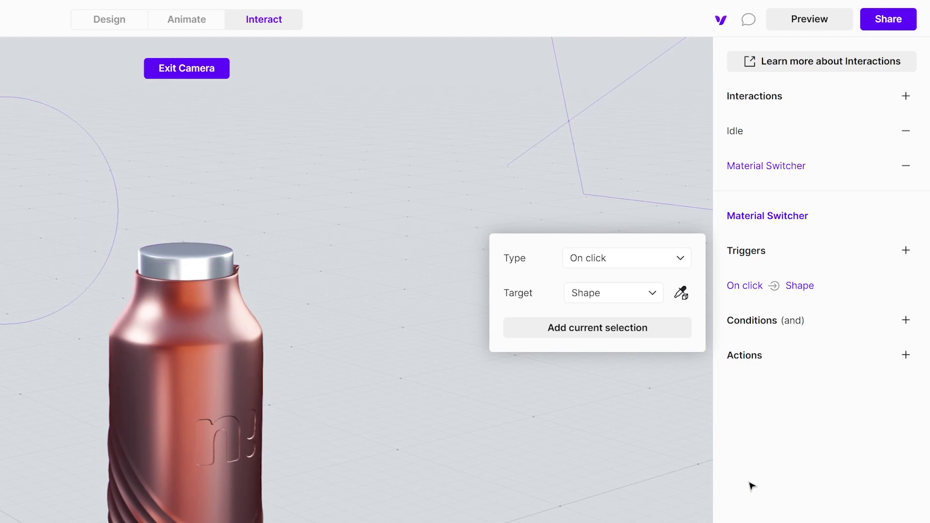
Add a Materials action that switches the Shape object's material.
{"action": "left_click", "coordinate": [905, 355]}
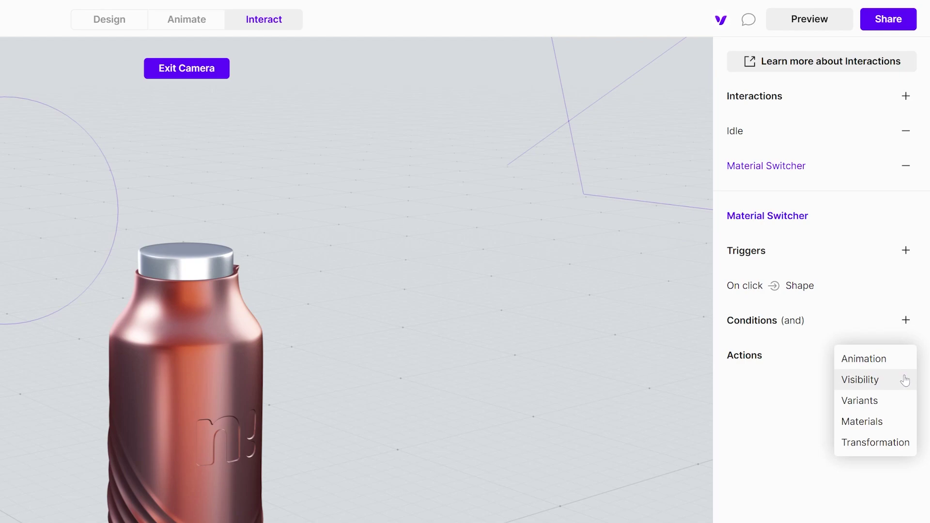
{"action": "left_click", "coordinate": [862, 421]}
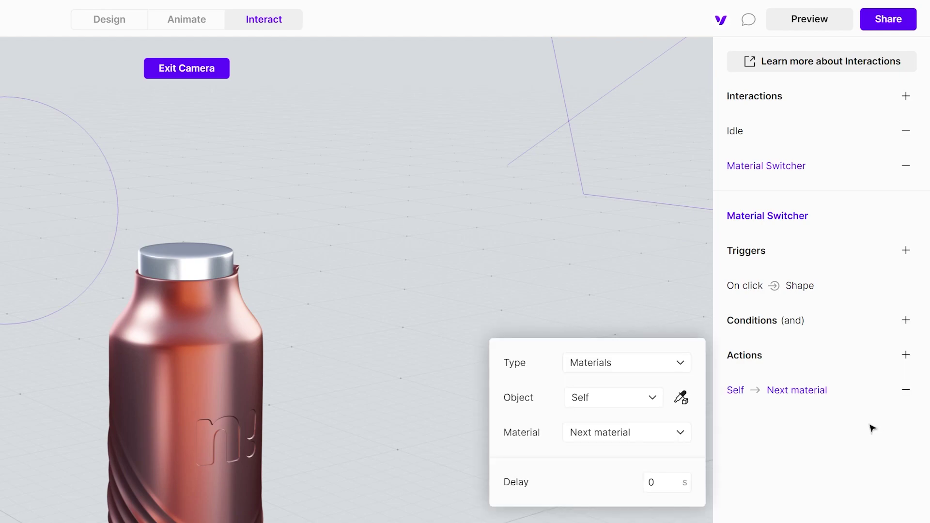
{"action": "left_click", "coordinate": [649, 399]}
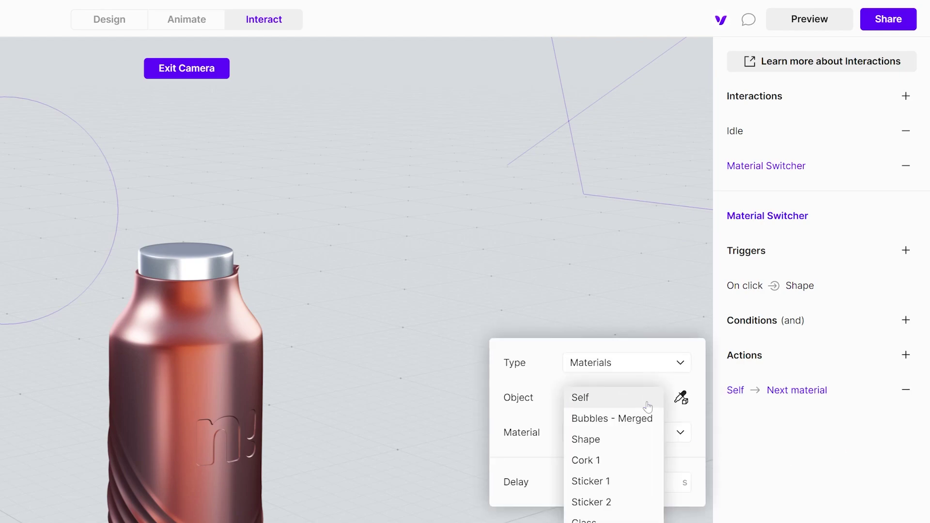
{"action": "left_click", "coordinate": [623, 439]}
{"action": "left_click", "coordinate": [718, 202]}
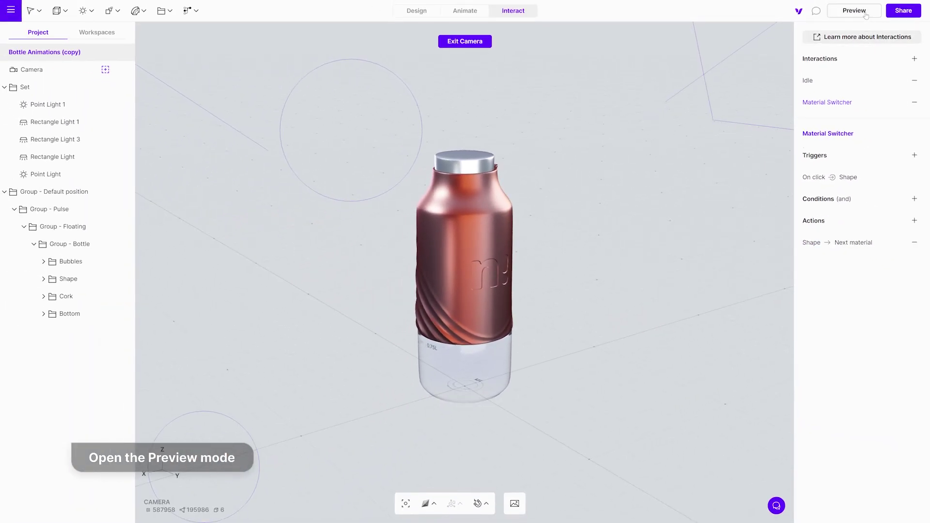
Preview the scene, click the bottle repeatedly to cycle between green and copper, then exit preview.
{"action": "left_click", "coordinate": [854, 11]}
{"action": "left_click", "coordinate": [476, 261]}
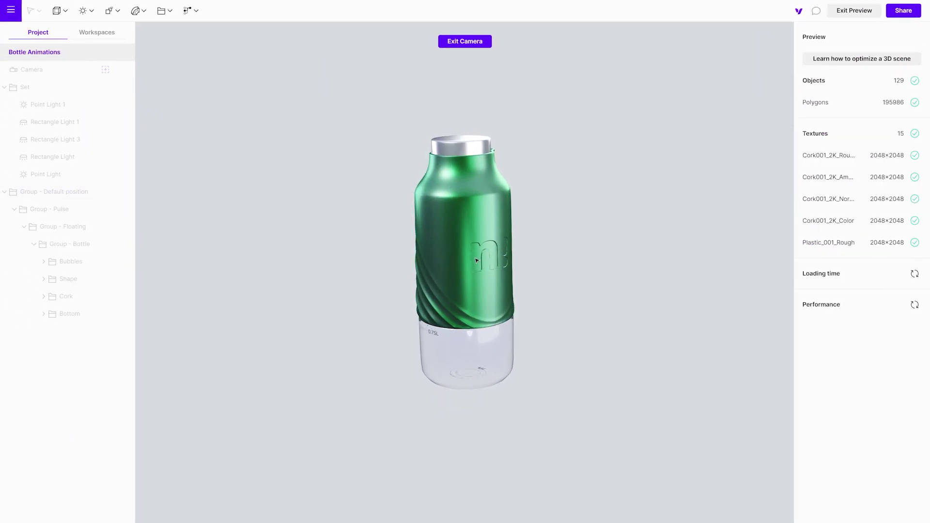
{"action": "left_click", "coordinate": [476, 260]}
{"action": "left_click", "coordinate": [476, 260]}
{"action": "left_click", "coordinate": [465, 262]}
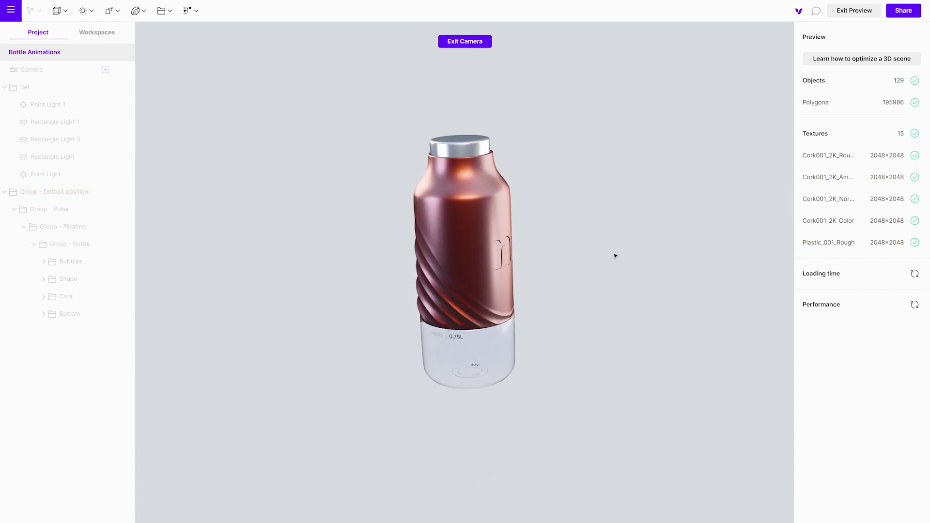
{"action": "left_click", "coordinate": [465, 261]}
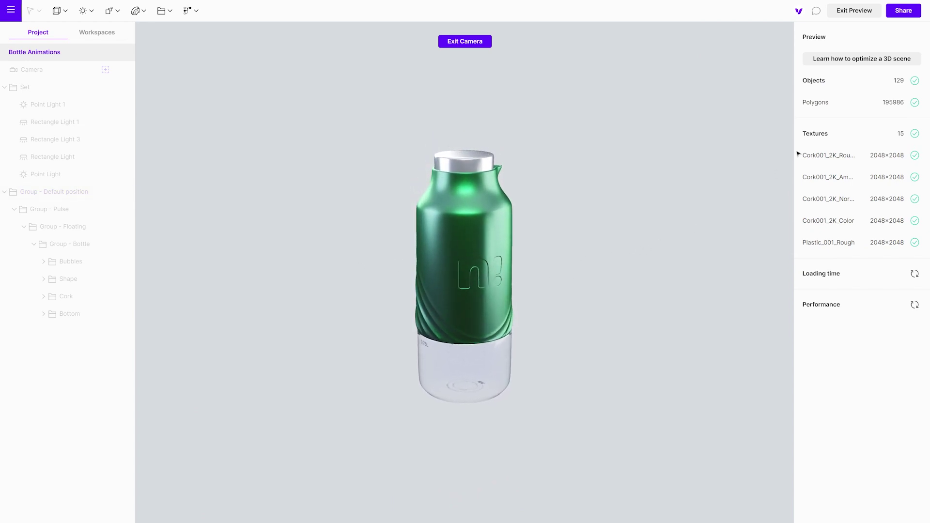
{"action": "left_click", "coordinate": [865, 15]}
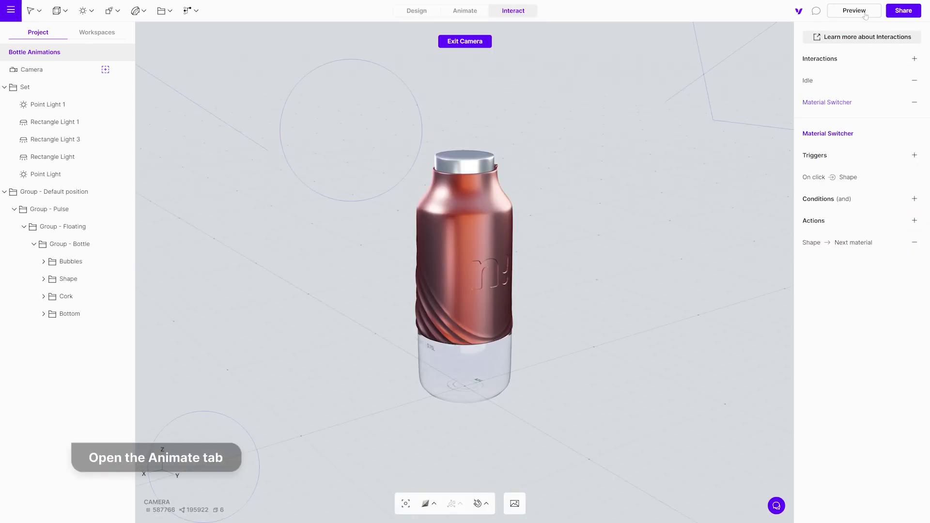
Add a new animation named Pulse and shorten its length to under a second.
{"action": "left_click", "coordinate": [465, 11]}
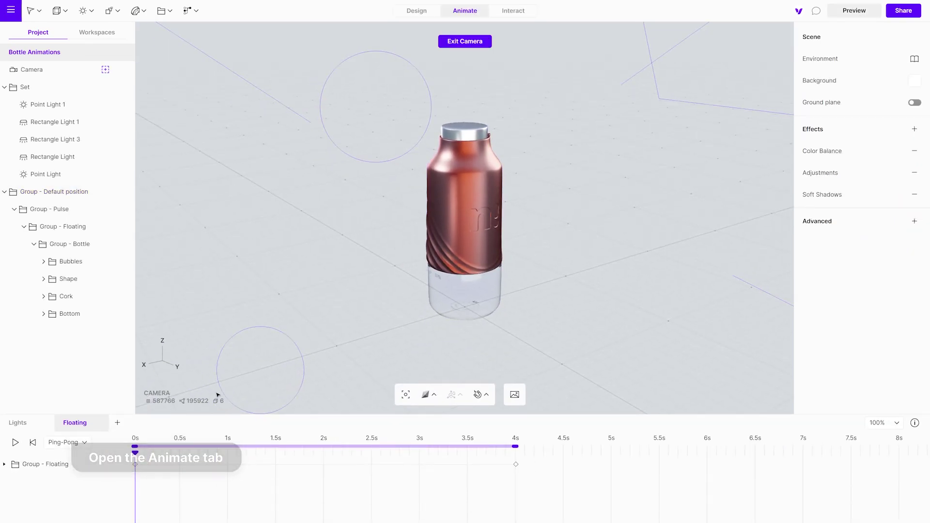
{"action": "left_click", "coordinate": [118, 422]}
{"action": "double_click", "coordinate": [147, 424]}
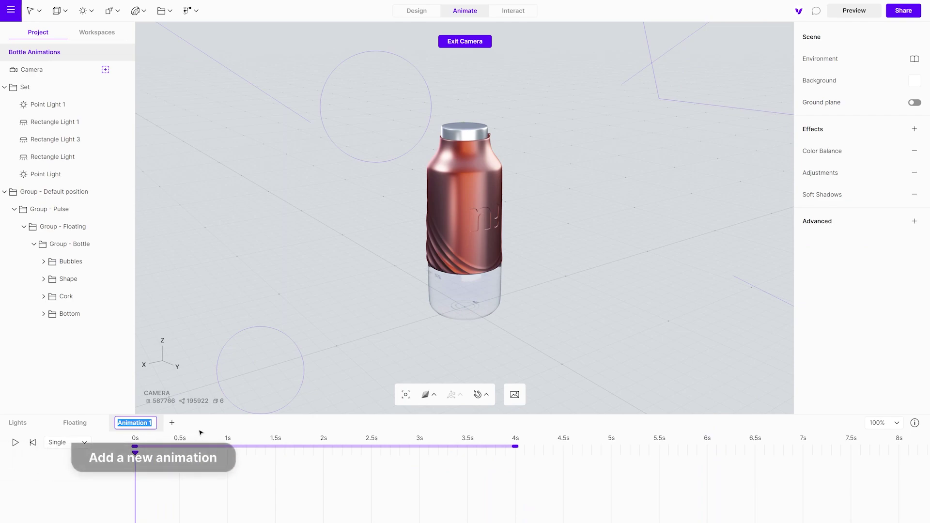
{"action": "key", "text": "Return"}
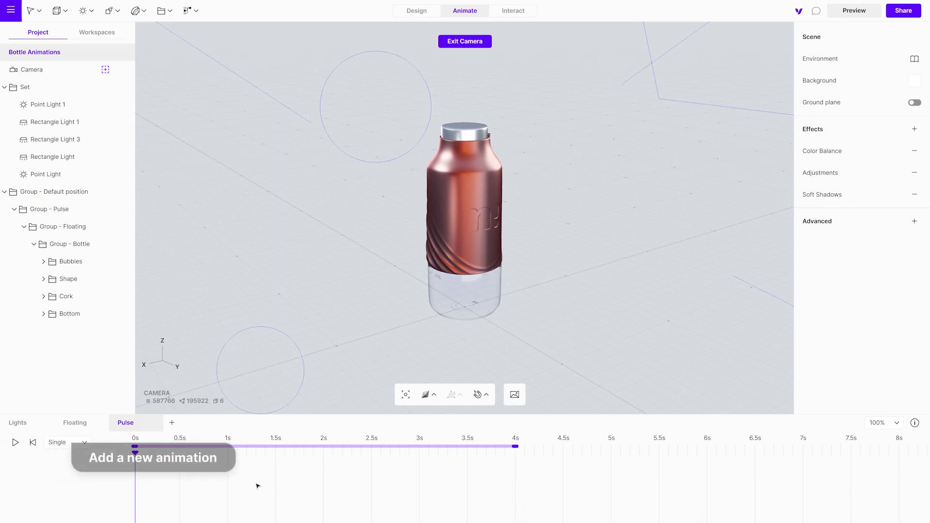
{"action": "left_click_drag", "start_coordinate": [515, 446], "coordinate": [235, 456]}
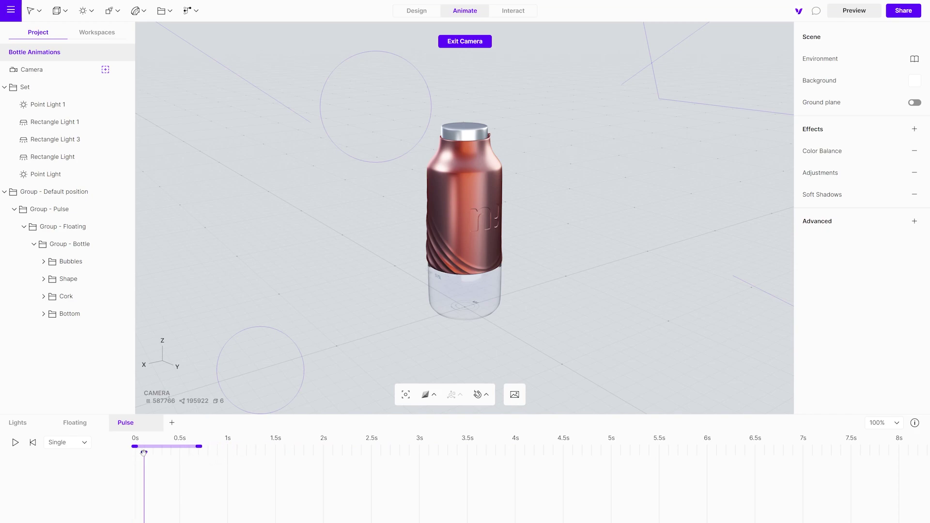
Key Group - Pulse at 0.93 scale at 0s and 1 at 0.5s, then play it.
{"action": "left_click", "coordinate": [470, 300]}
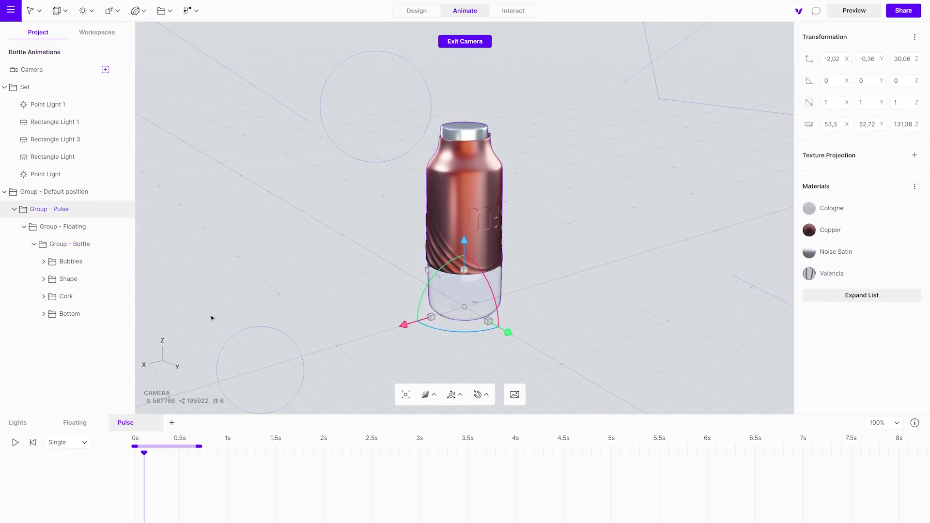
{"action": "left_click_drag", "start_coordinate": [465, 271], "coordinate": [466, 273]}
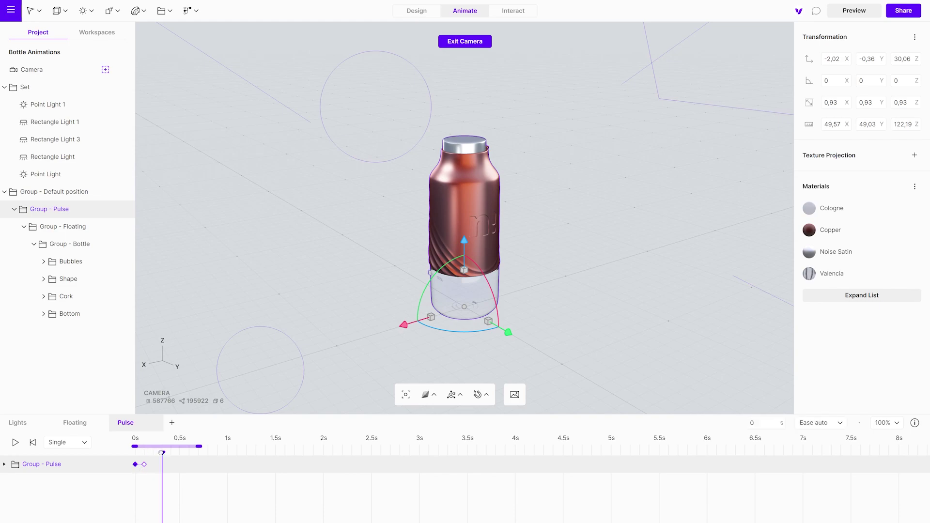
{"action": "left_click", "coordinate": [180, 454]}
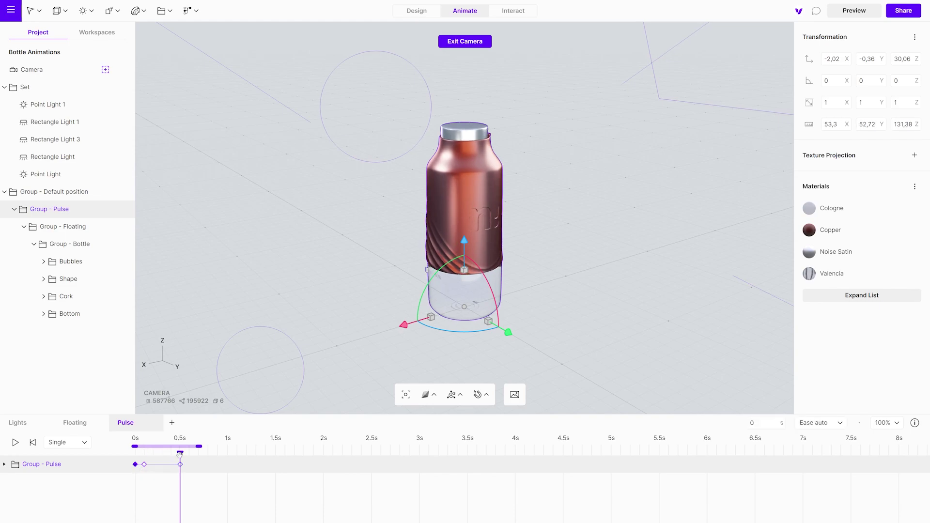
{"action": "key", "text": "space"}
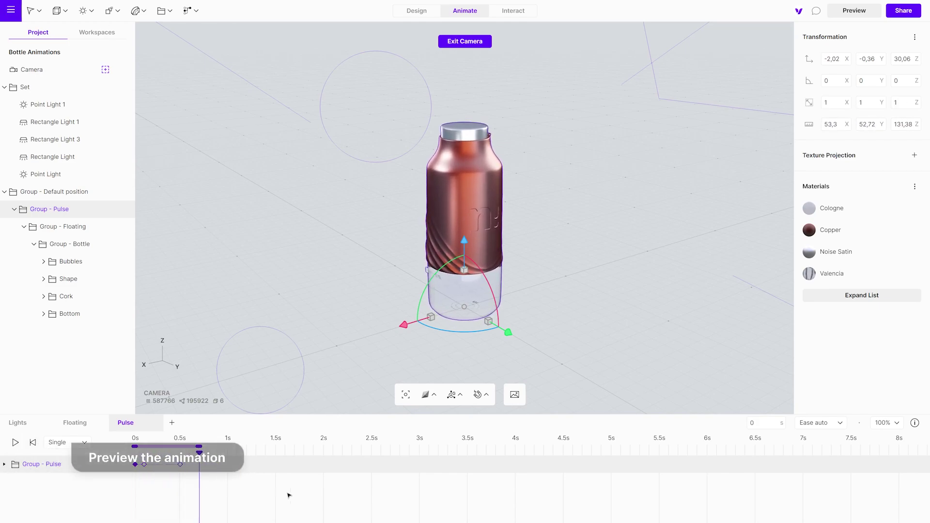
Add an Animation action playing Pulse to the Material Switcher interaction.
{"action": "left_click", "coordinate": [611, 298]}
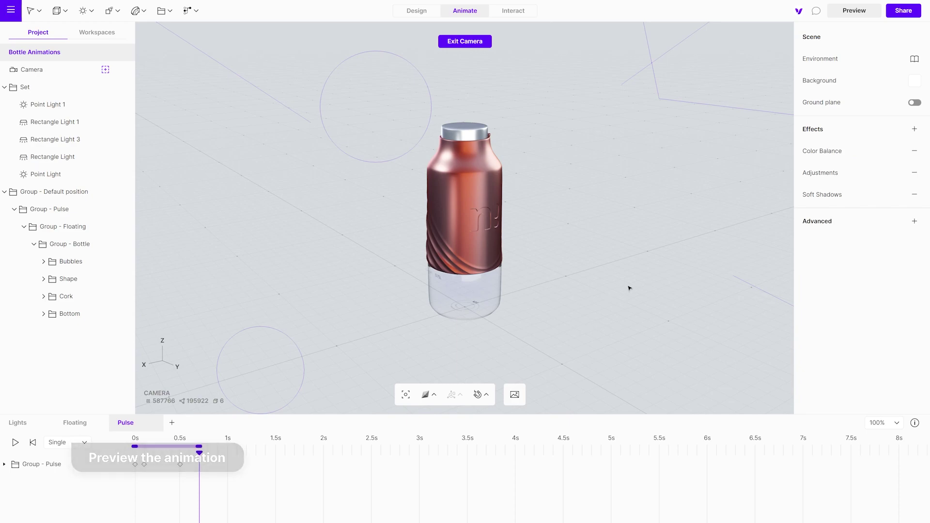
{"action": "left_click", "coordinate": [525, 15]}
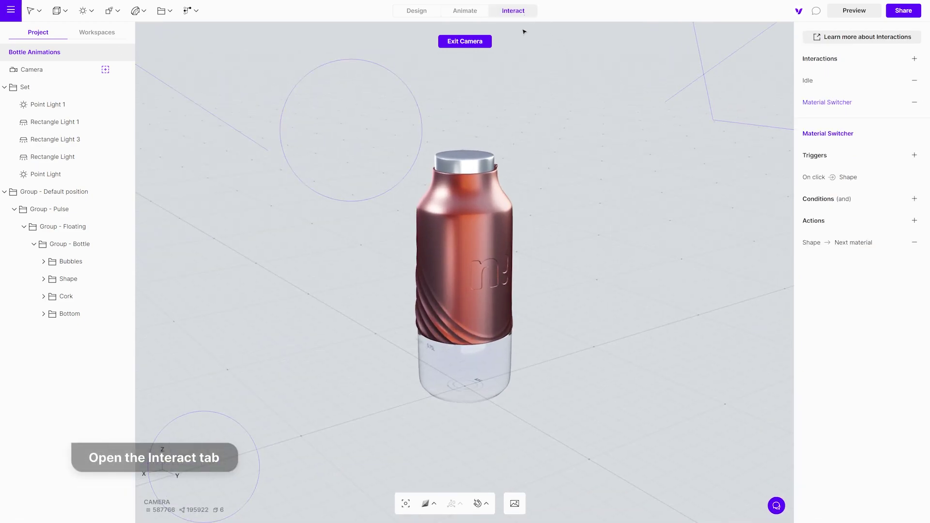
{"action": "left_click", "coordinate": [913, 221]}
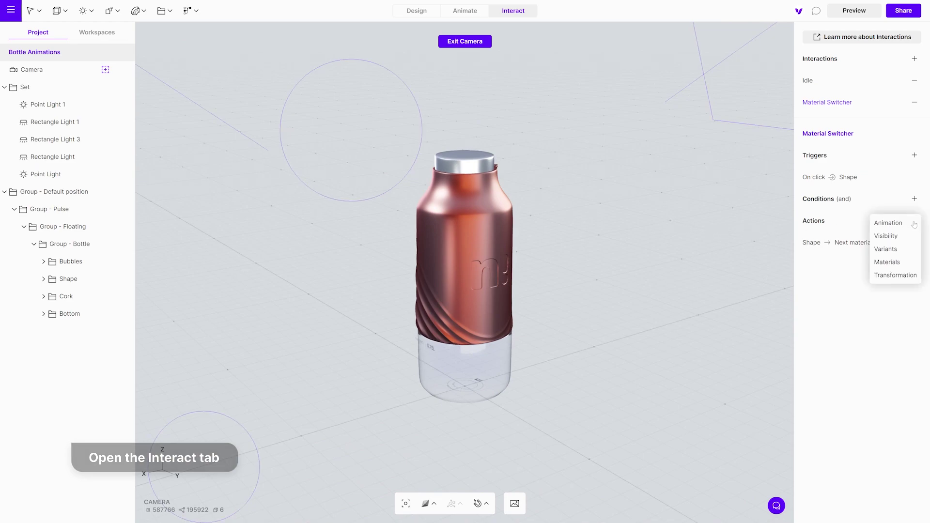
{"action": "left_click", "coordinate": [891, 223]}
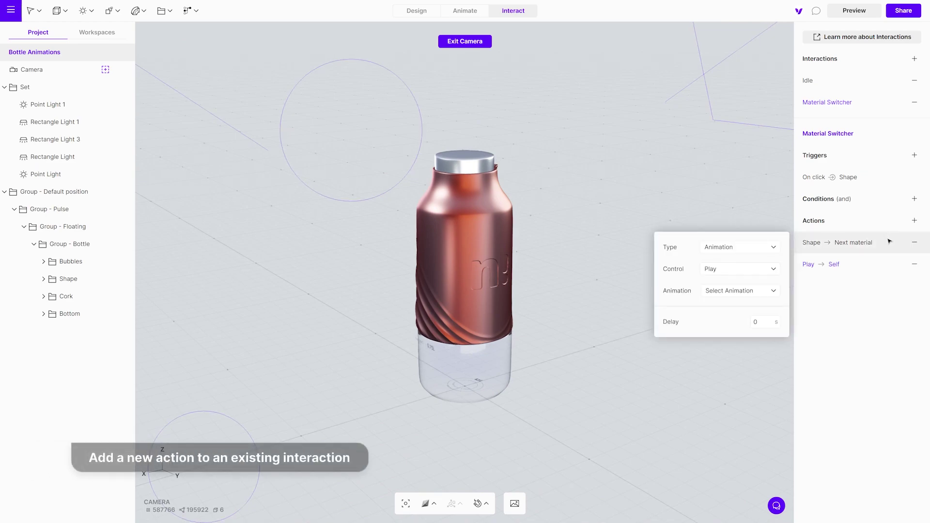
{"action": "left_click", "coordinate": [772, 293]}
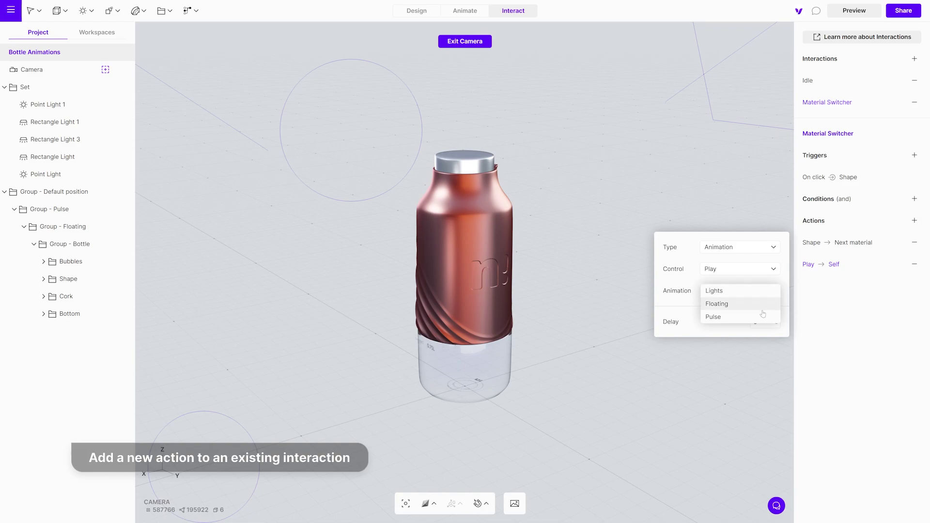
{"action": "left_click", "coordinate": [736, 317]}
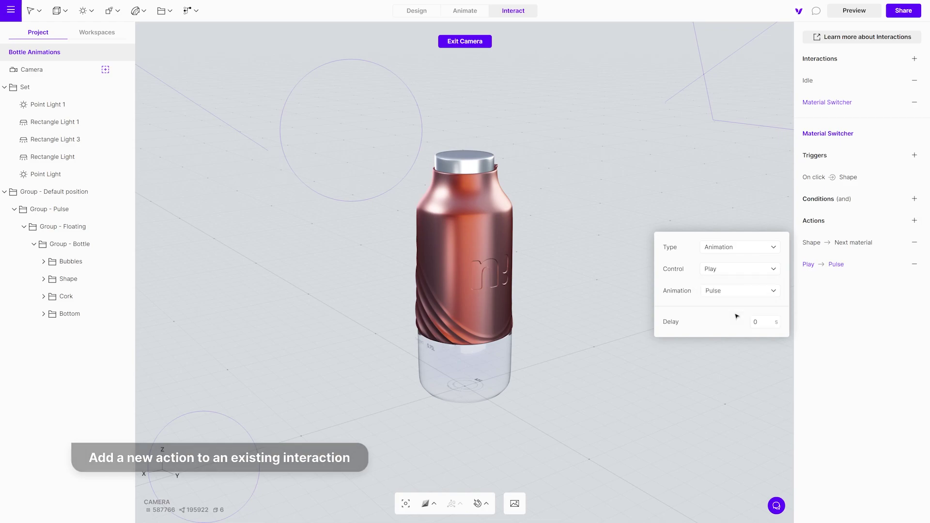
{"action": "left_click", "coordinate": [719, 169]}
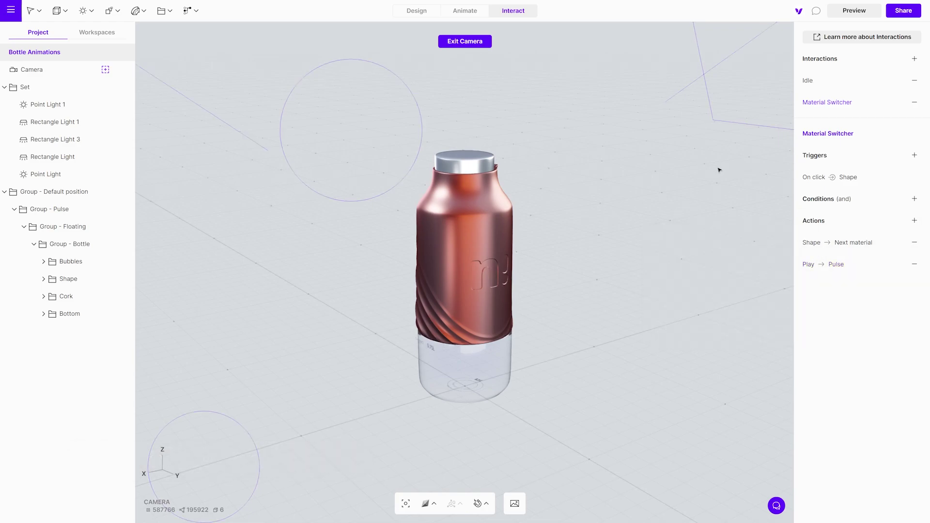
Preview the scene briefly, then select Group - Default position.
{"action": "left_click", "coordinate": [854, 11]}
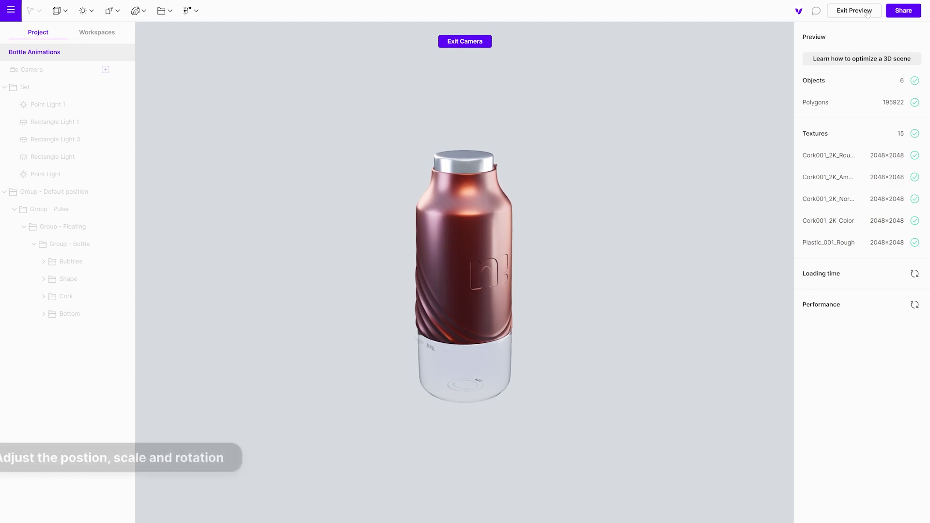
{"action": "key", "text": "Escape"}
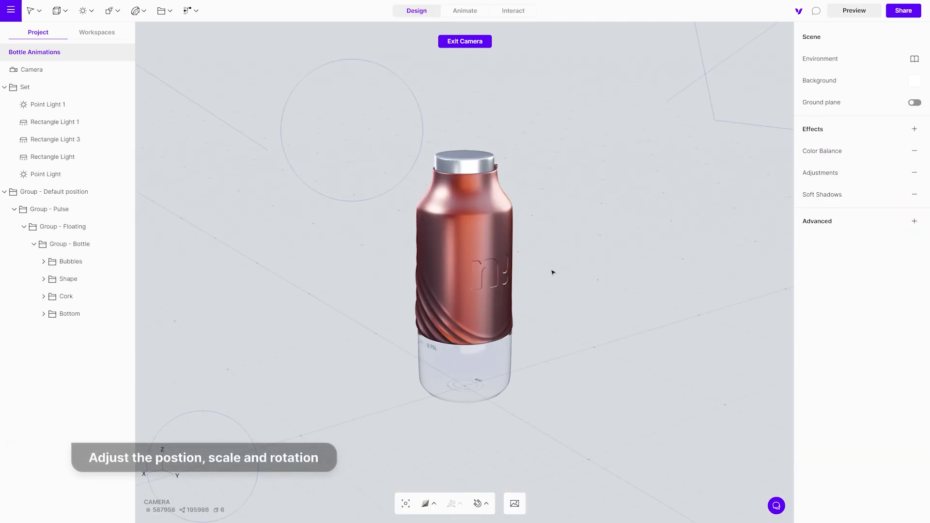
{"action": "left_click", "coordinate": [62, 193]}
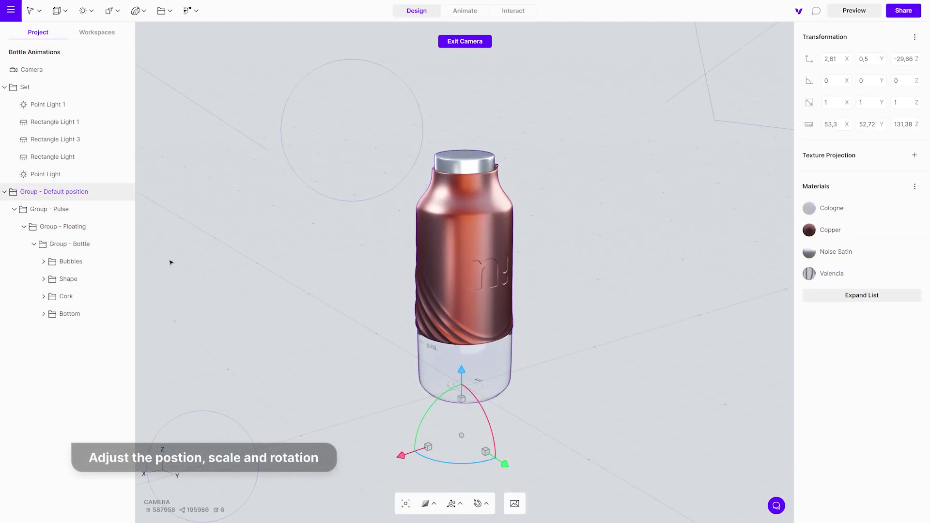
Raise the group along Z, rotate it to −62.62° Z and −26.53° Y, and shift it to X 36.62.
{"action": "left_click_drag", "start_coordinate": [464, 370], "coordinate": [462, 324]}
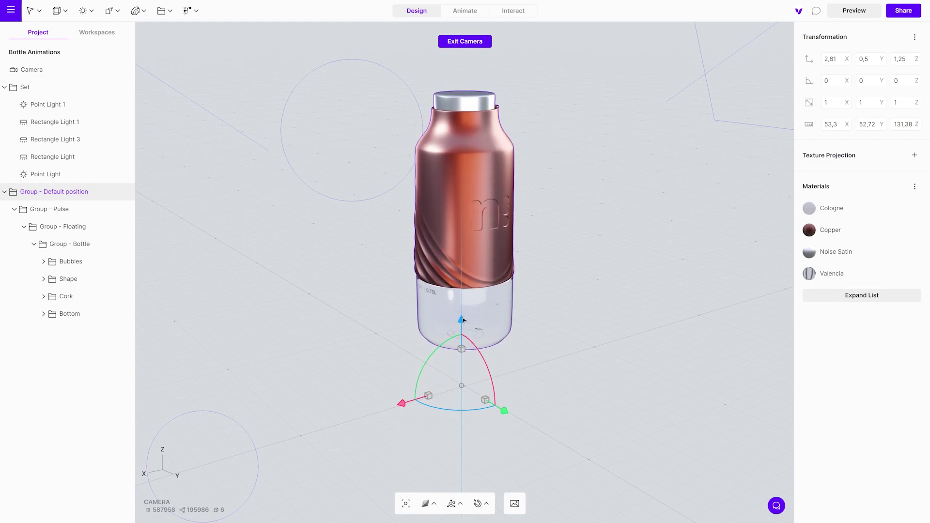
{"action": "left_click_drag", "start_coordinate": [477, 414], "coordinate": [406, 412]}
{"action": "left_click_drag", "start_coordinate": [425, 382], "coordinate": [444, 337]}
{"action": "left_click_drag", "start_coordinate": [400, 405], "coordinate": [344, 417]}
{"action": "left_click_drag", "start_coordinate": [425, 408], "coordinate": [600, 298]}
{"action": "left_click", "coordinate": [595, 290]}
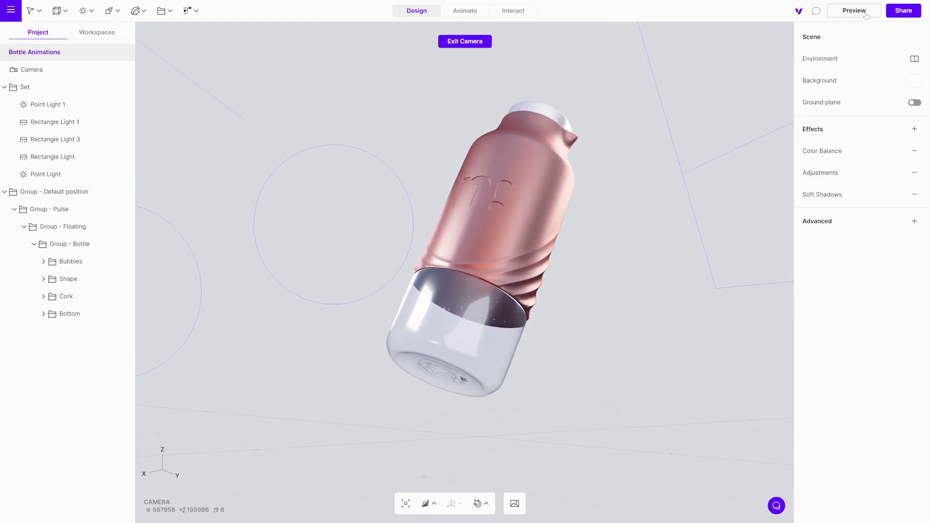
{"action": "left_click", "coordinate": [865, 15]}
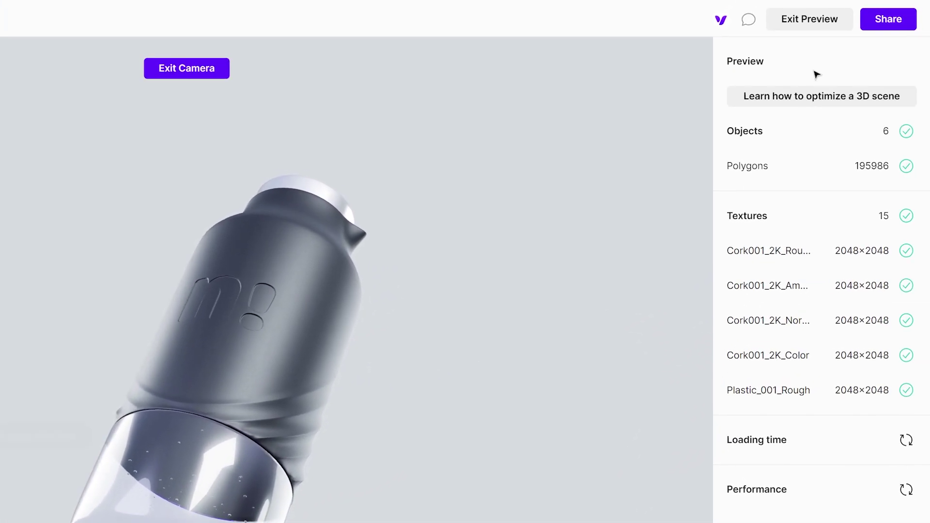
Leave the preview and switch on link sharing for the Bottle Animations scene.
{"action": "left_click", "coordinate": [827, 24]}
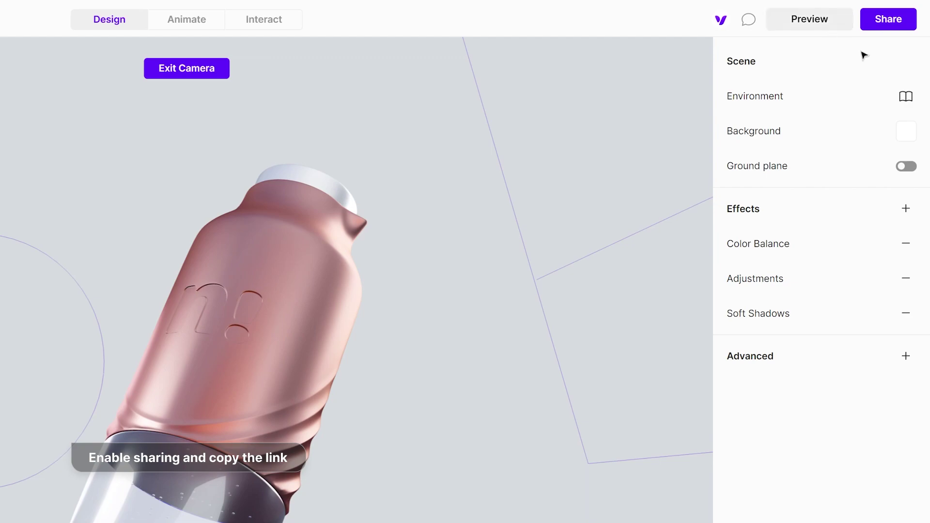
{"action": "left_click", "coordinate": [905, 28]}
{"action": "left_click", "coordinate": [897, 76]}
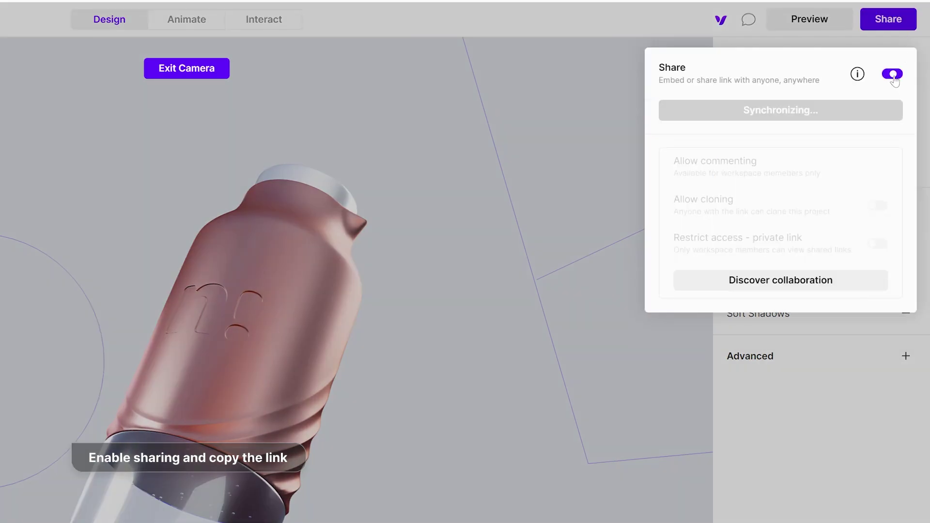